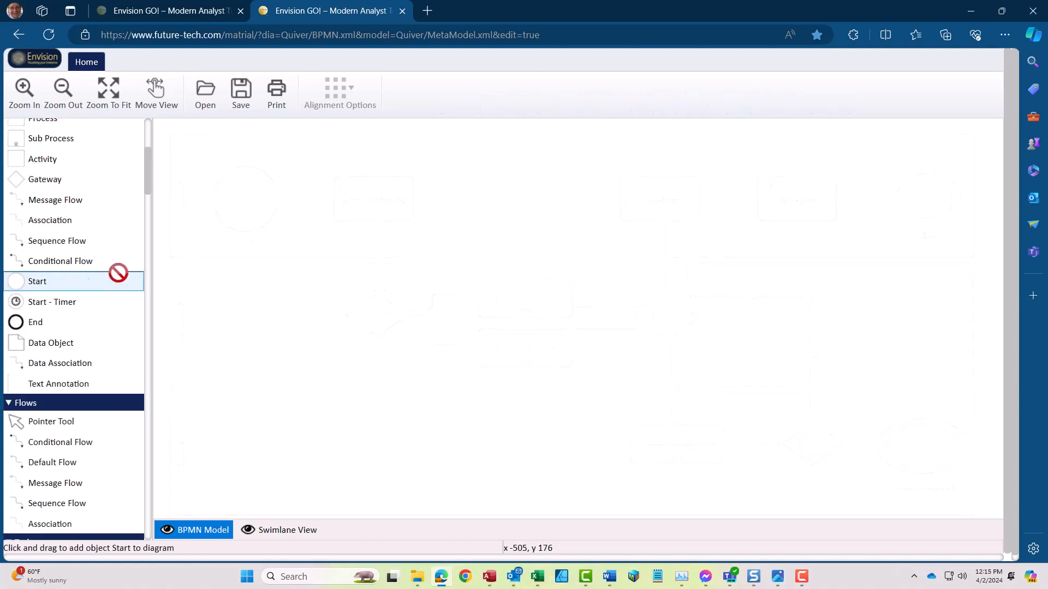
# Step: Add a Start event at the upper left of the diagram and name it "Start"
pyautogui.moveTo(118, 272); pyautogui.dragTo(286, 272)
pyautogui.moveTo(250, 239); pyautogui.dragTo(221, 227)
pyautogui.write('Start')
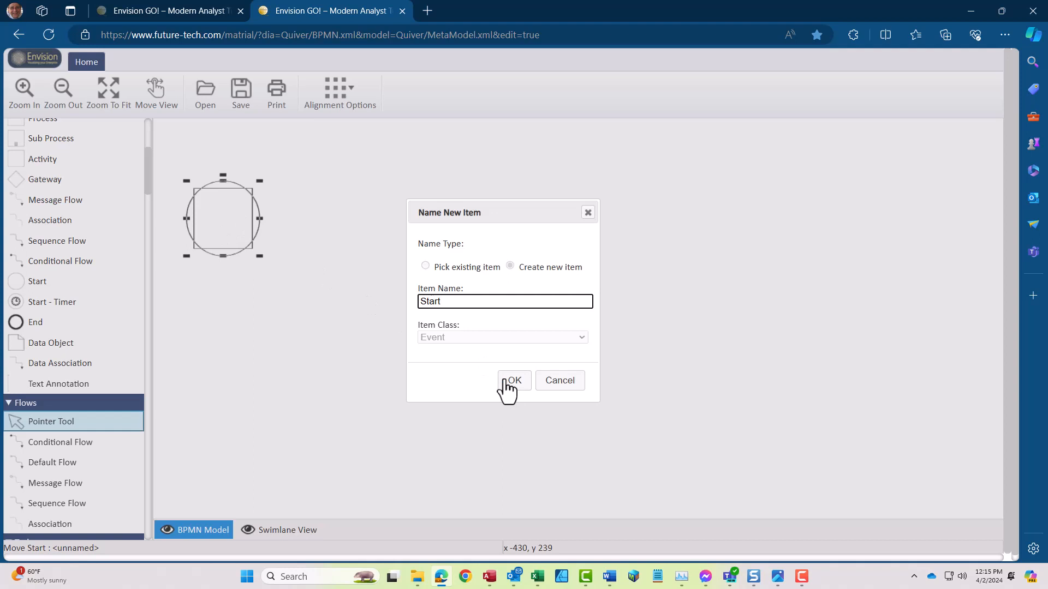
pyautogui.click(507, 382)
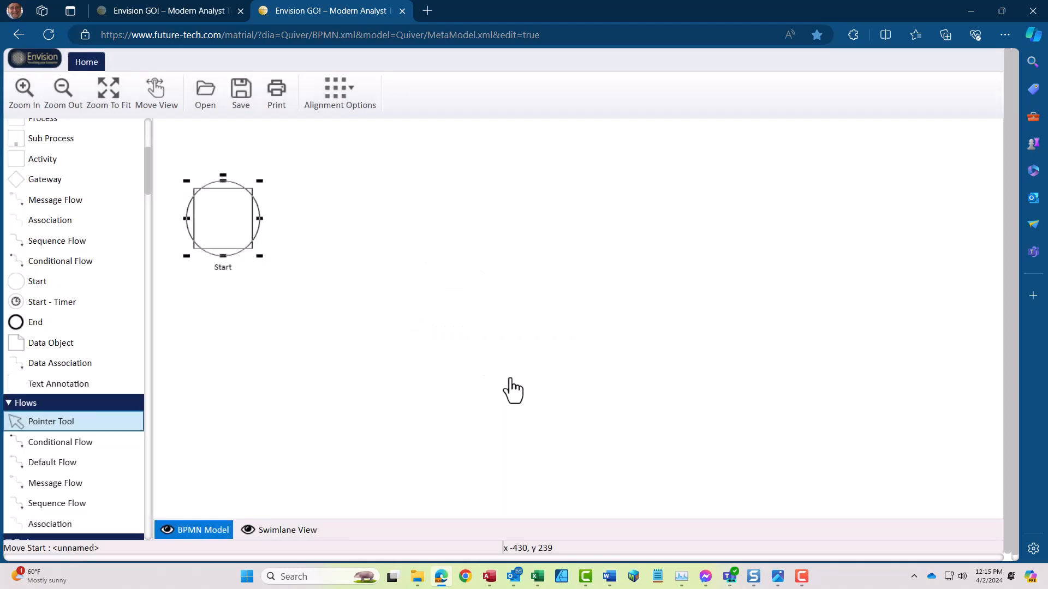
# Step: Add three Task - User shapes in a row beside the Start event, leaving a gap after the first one
pyautogui.scroll(5, 87, 246)
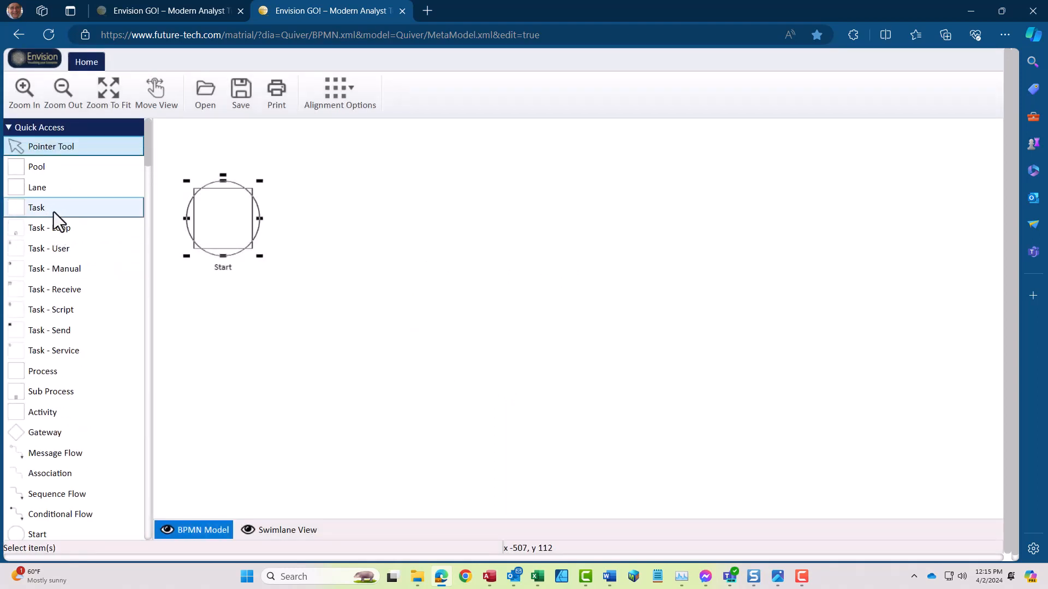
pyautogui.moveTo(51, 251); pyautogui.dragTo(387, 226)
pyautogui.moveTo(424, 261); pyautogui.dragTo(445, 238)
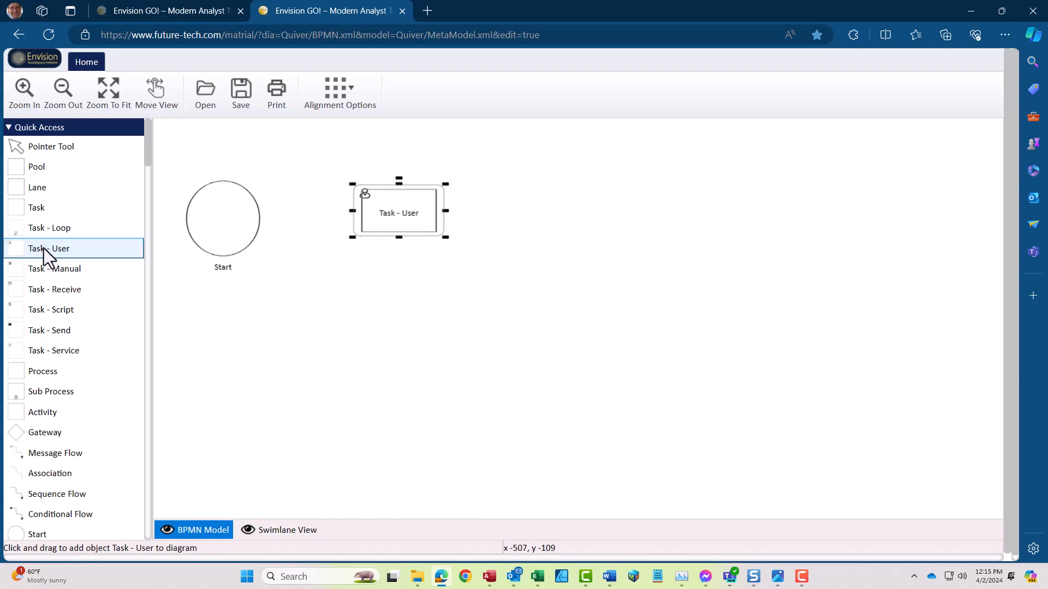
pyautogui.moveTo(41, 249); pyautogui.dragTo(756, 214)
pyautogui.moveTo(60, 252); pyautogui.dragTo(882, 216)
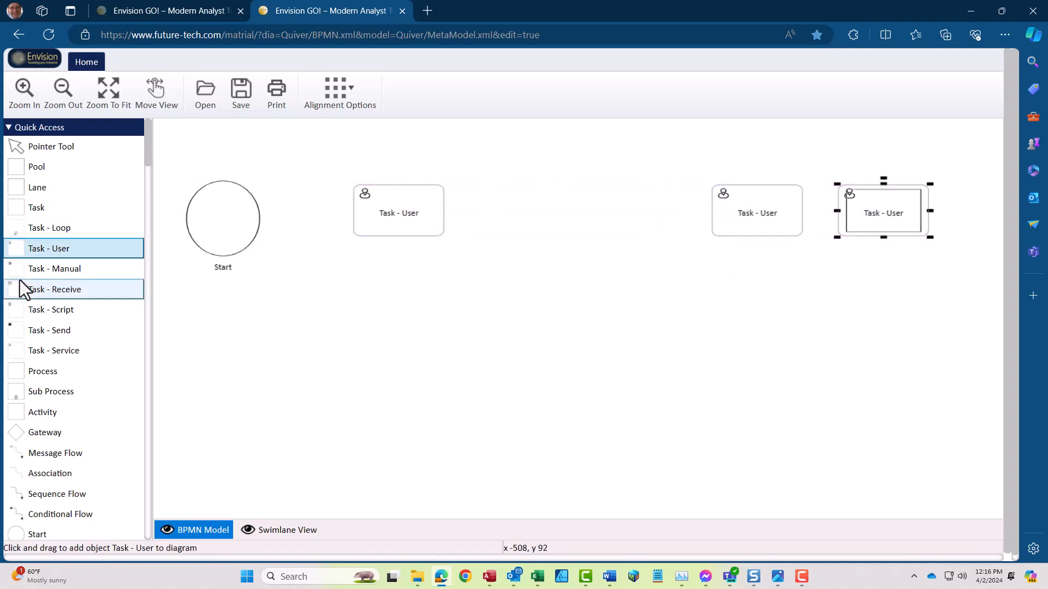
# Step: Add an End event after the last user task, make its shape rounder, and name it "End"
pyautogui.scroll(-3, 67, 491)
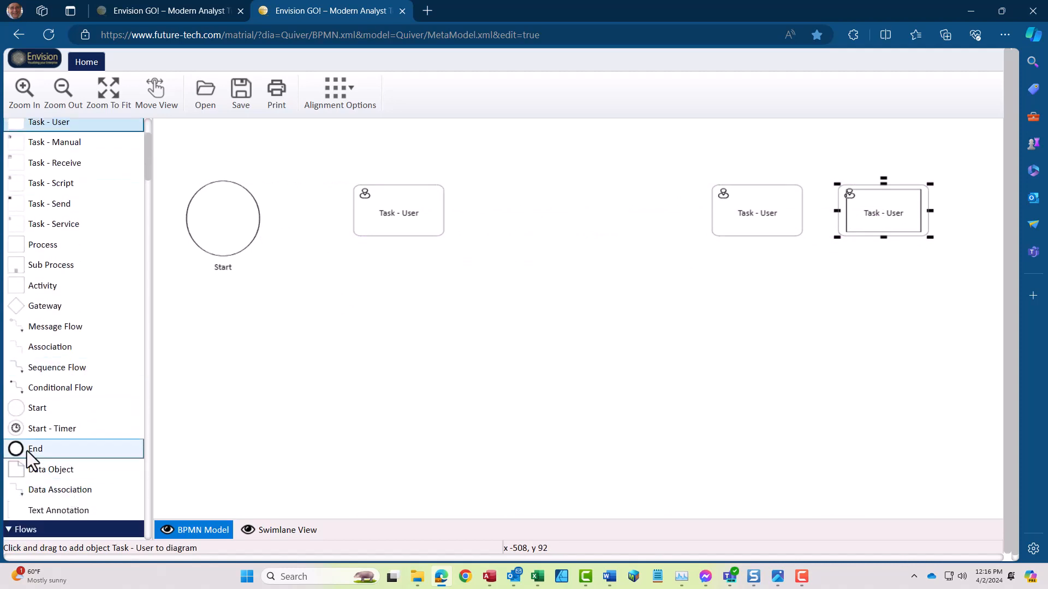
pyautogui.moveTo(27, 450); pyautogui.dragTo(998, 211)
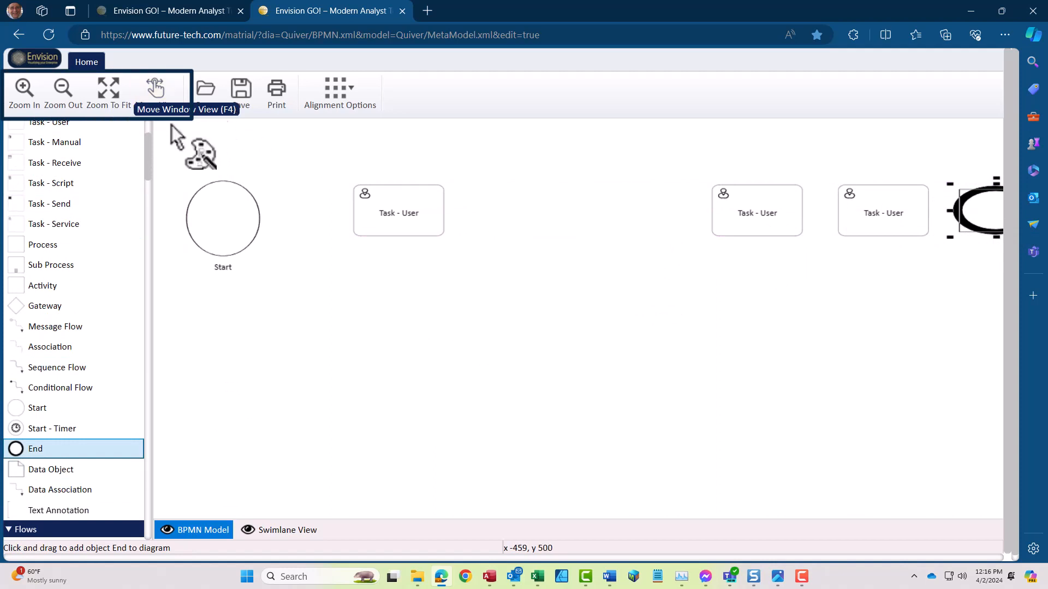
pyautogui.click(61, 99)
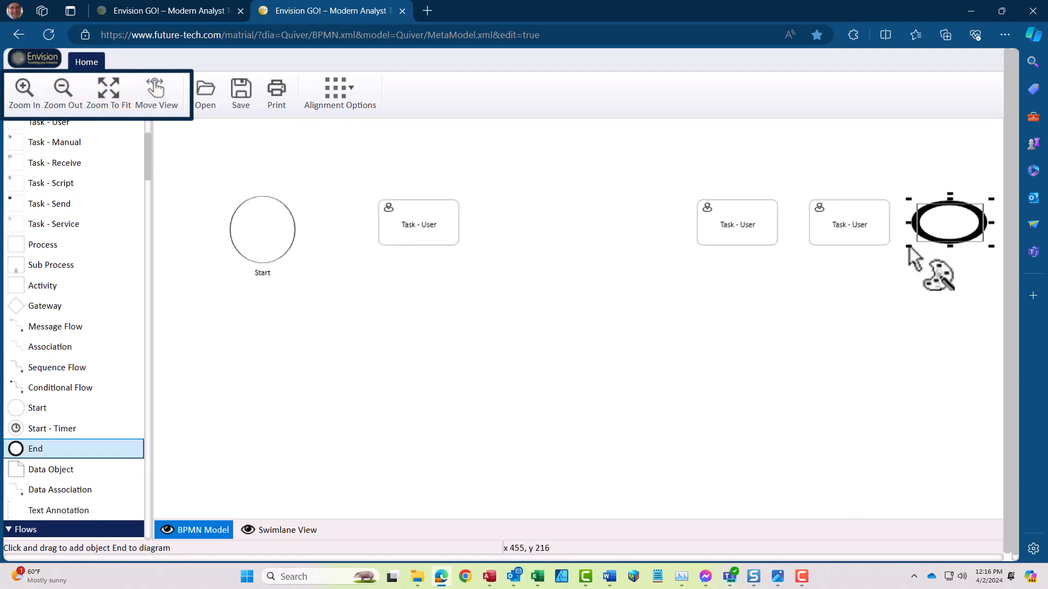
pyautogui.moveTo(907, 247)
pyautogui.mouseDown()
pyautogui.moveTo(900, 261)
pyautogui.moveTo(919, 255)
pyautogui.mouseUp()
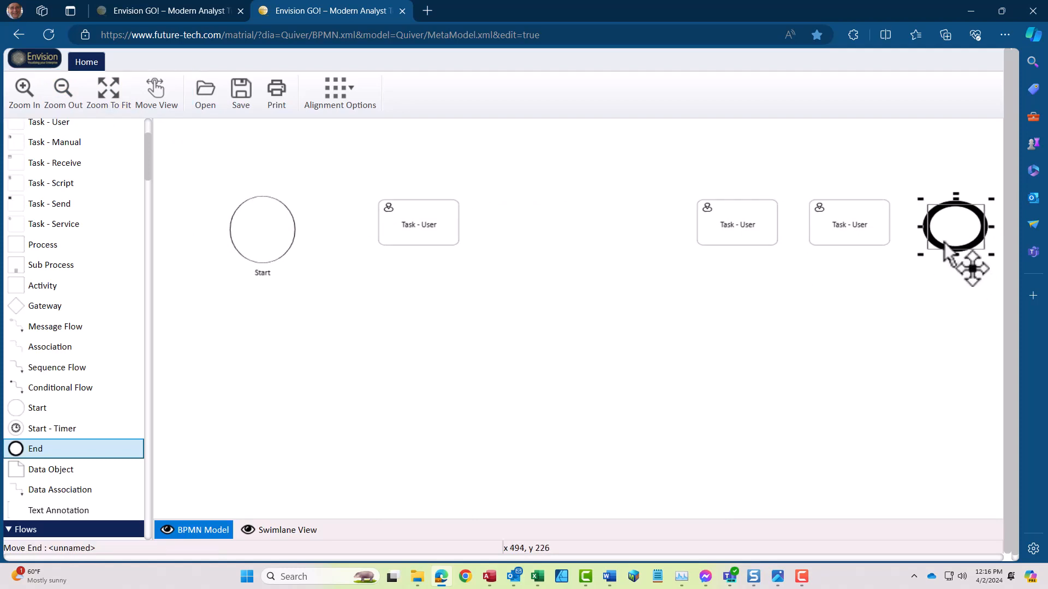
pyautogui.doubleClick(944, 242)
pyautogui.write('End')
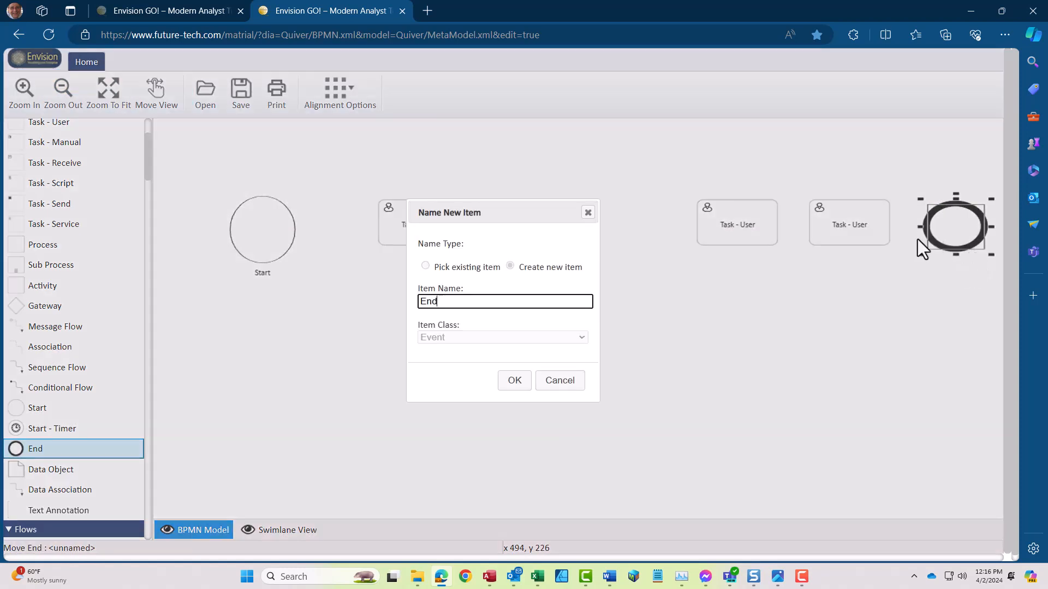
pyautogui.click(515, 381)
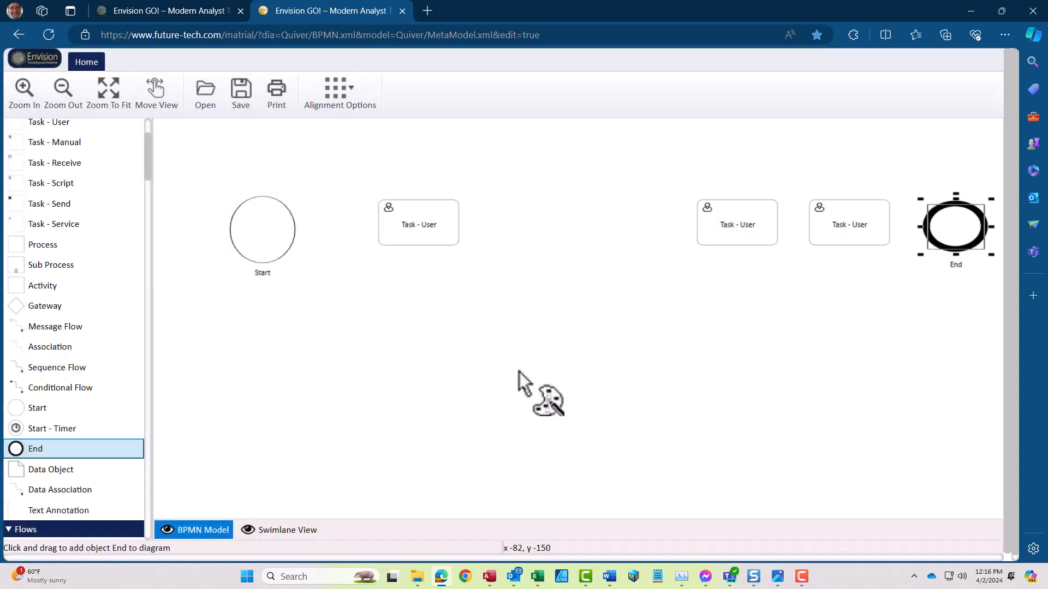
# Step: Name the user task nearest the Start event "Proceed to Security"
pyautogui.click(422, 229)
pyautogui.doubleClick(422, 230)
pyautogui.write('Proceed ')
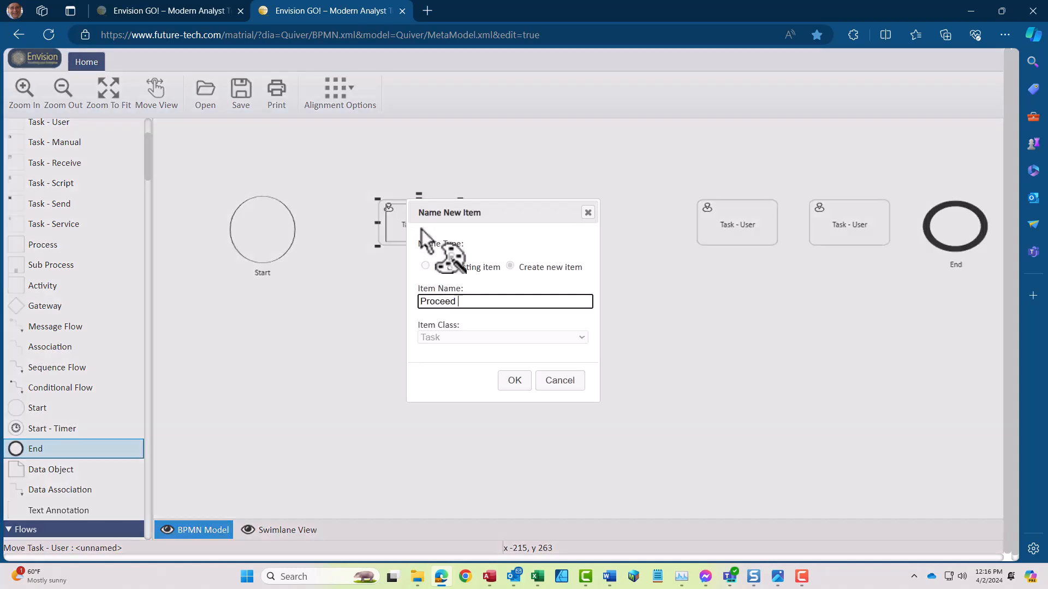
pyautogui.write('to Security')
pyautogui.click(513, 381)
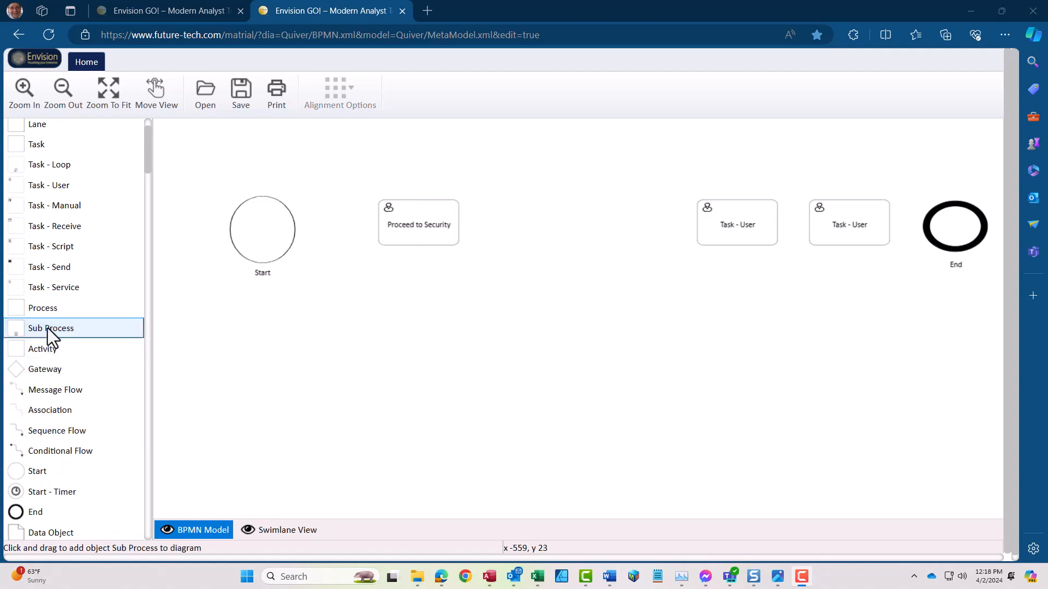
# Step: Add a Sub Process below the Proceed to Security task and name it "Luggage Scanning"
pyautogui.moveTo(47, 333); pyautogui.dragTo(473, 324)
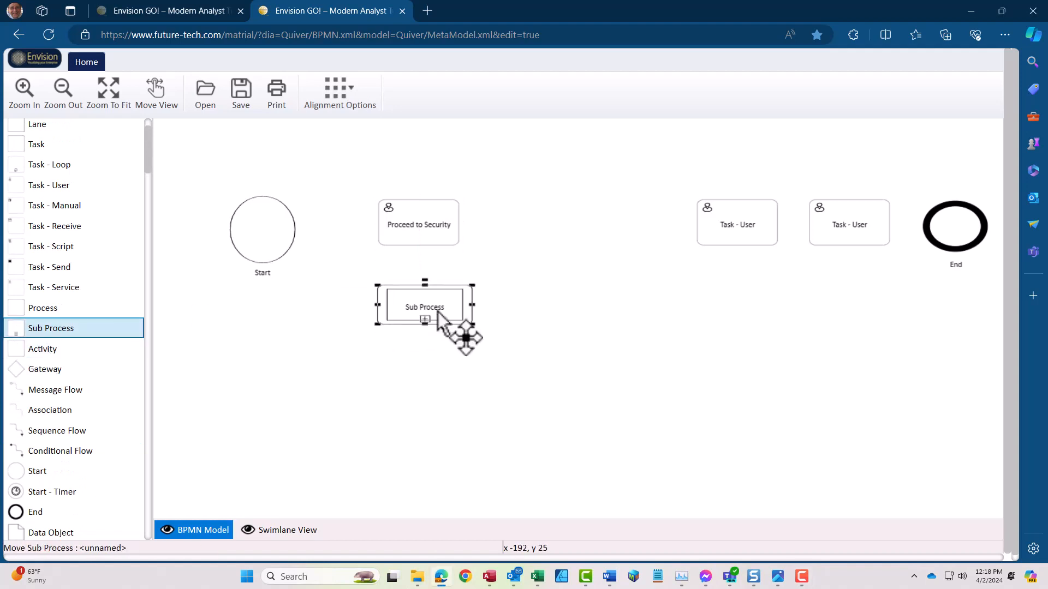
pyautogui.doubleClick(434, 310)
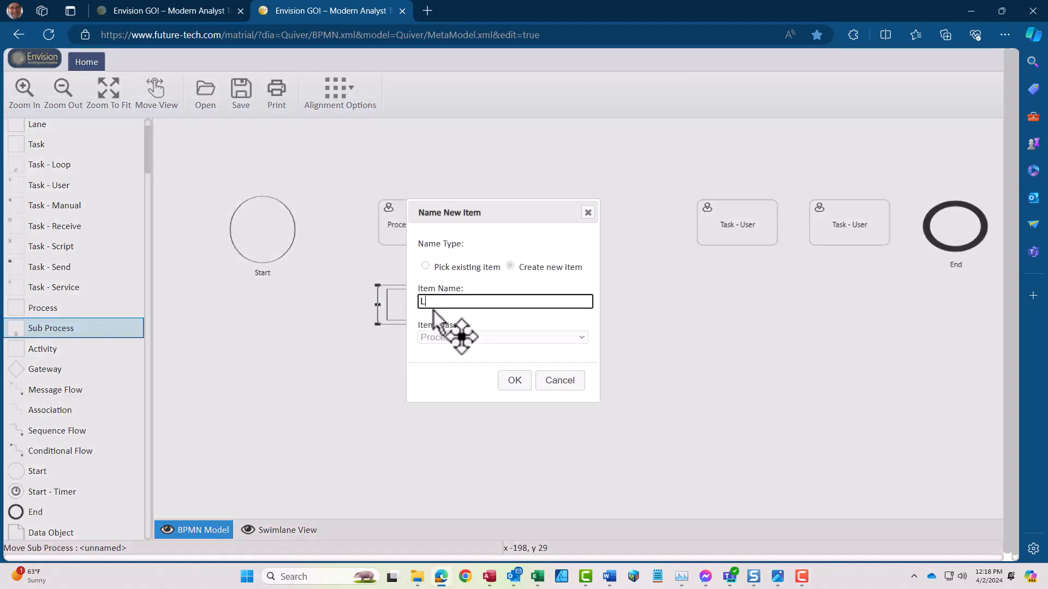
pyautogui.write('Luggage Scanning')
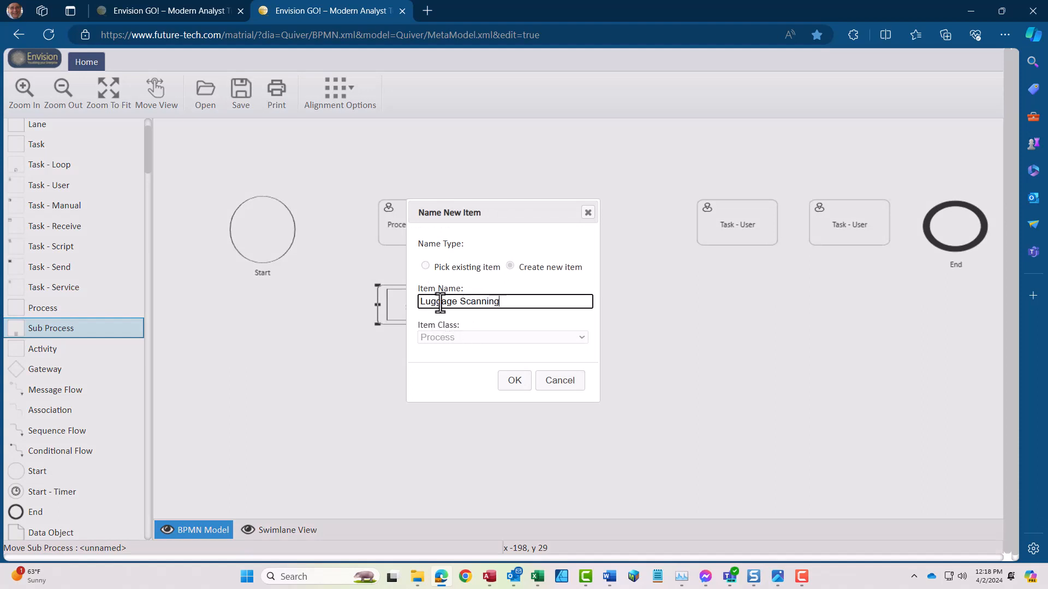
pyautogui.click(515, 381)
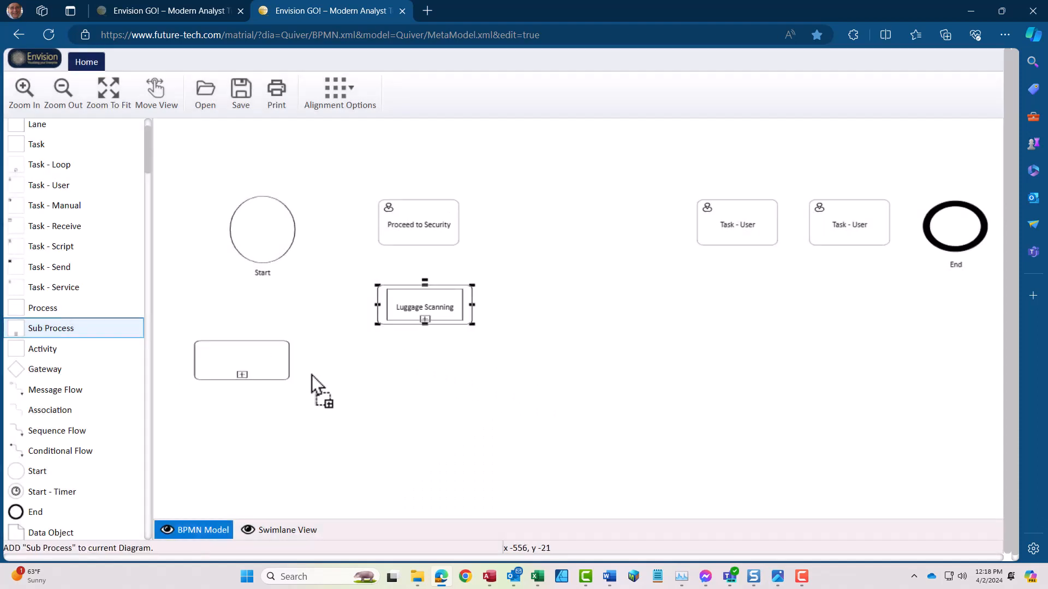
# Step: Add a second Sub Process directly beneath Luggage Scanning and name it "Personal Scanning"
pyautogui.click(426, 367)
pyautogui.doubleClick(425, 367)
pyautogui.write('Pers')
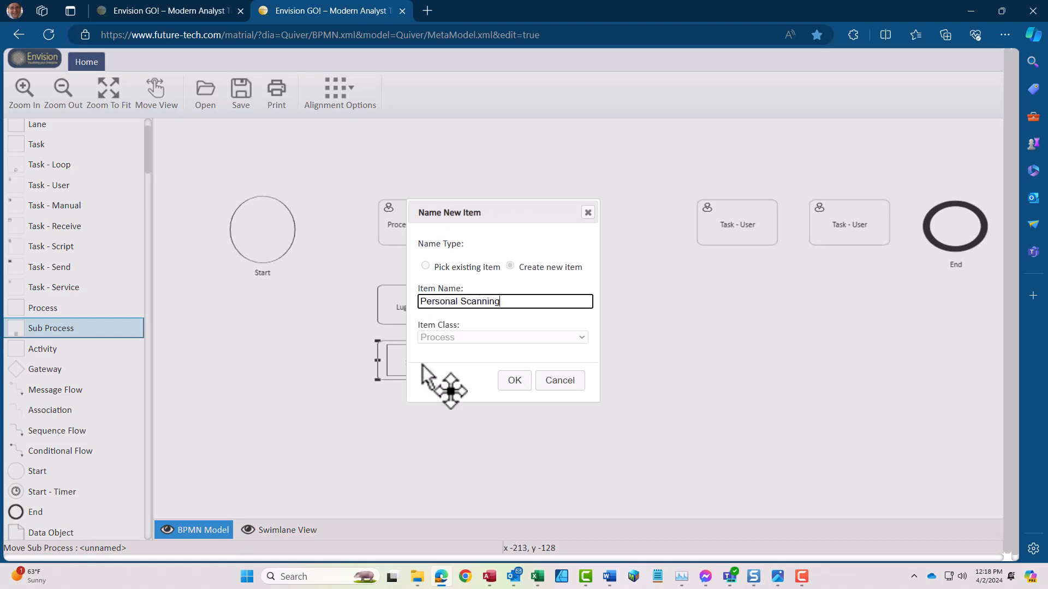
pyautogui.write('onal Scanning')
pyautogui.click(514, 380)
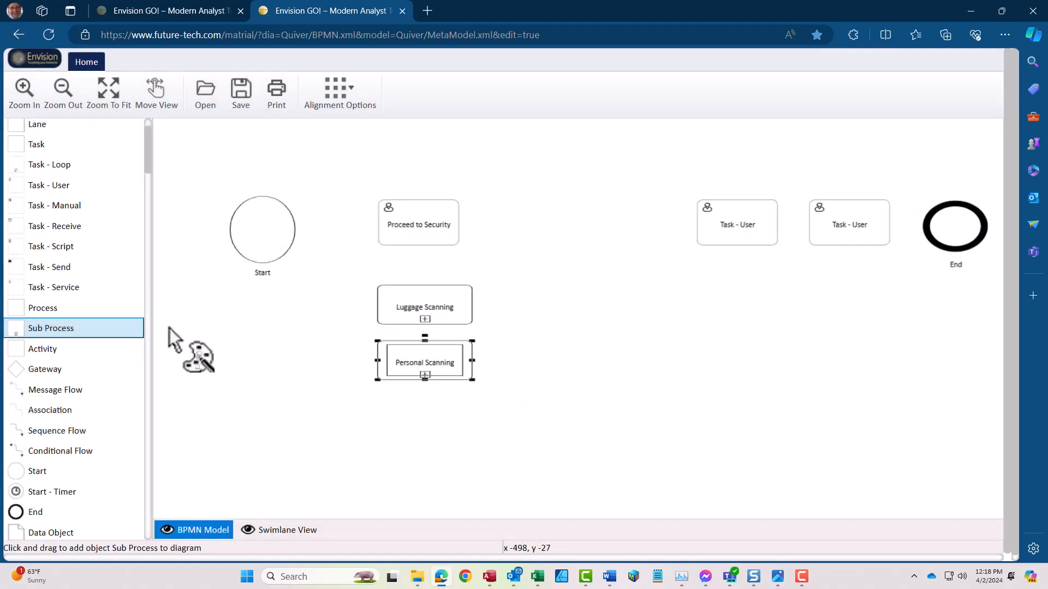
# Step: Add a Sub Process well below the first unnamed user task and name it "Enhanced Security Check"
pyautogui.moveTo(57, 331); pyautogui.dragTo(729, 429)
pyautogui.doubleClick(729, 429)
pyautogui.write('Enh')
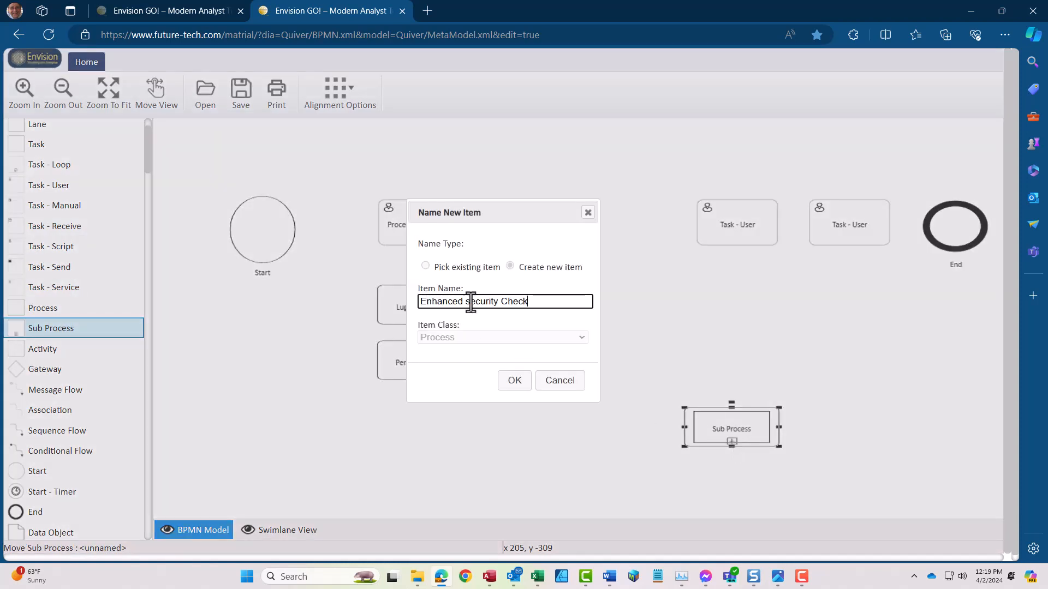
pyautogui.write('anced Security Check')
pyautogui.click(514, 381)
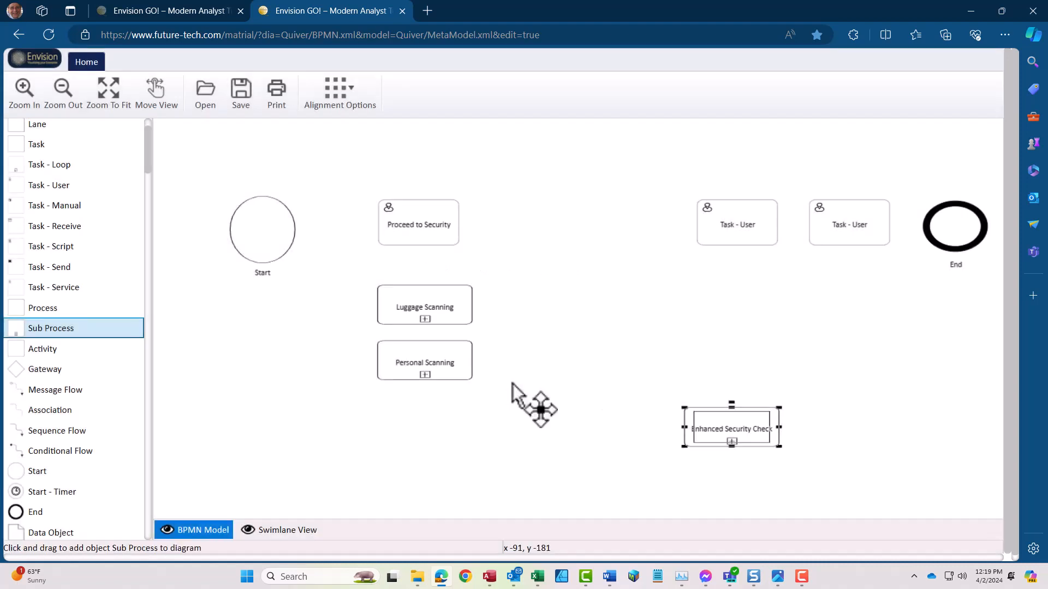
# Step: Add an Intermediate - Link event below the End event, enlarge it slightly, and name it "Police Investigation"
pyautogui.scroll(2, 119, 263)
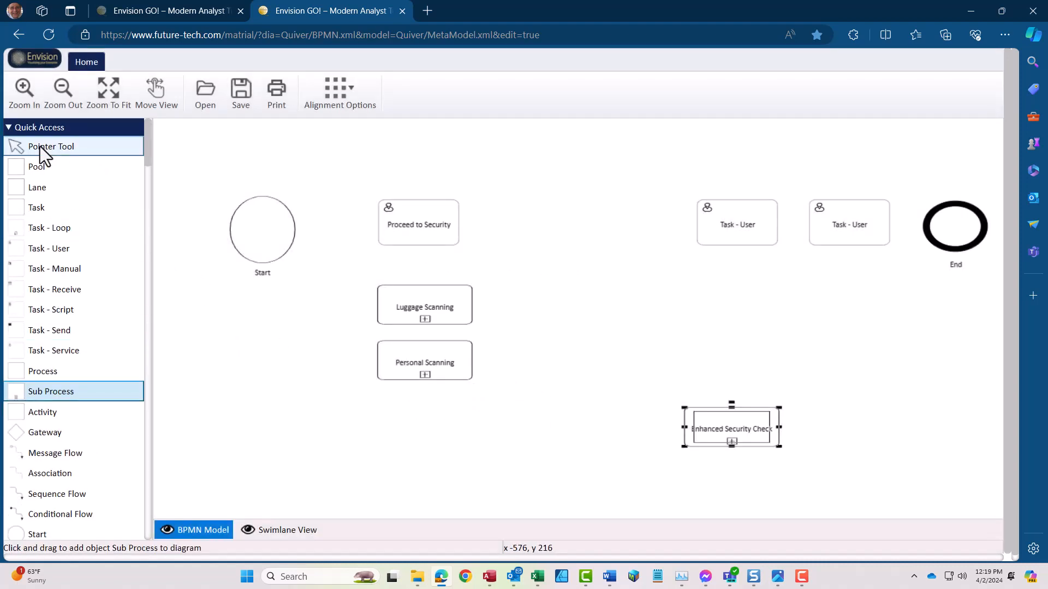
pyautogui.click(40, 146)
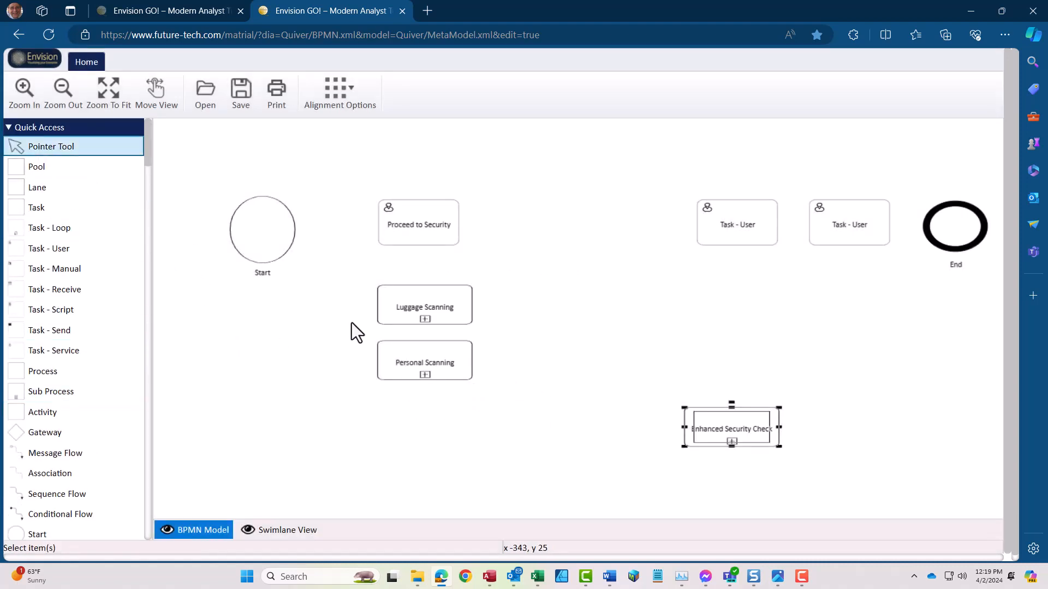
pyautogui.scroll(-15, 132, 189)
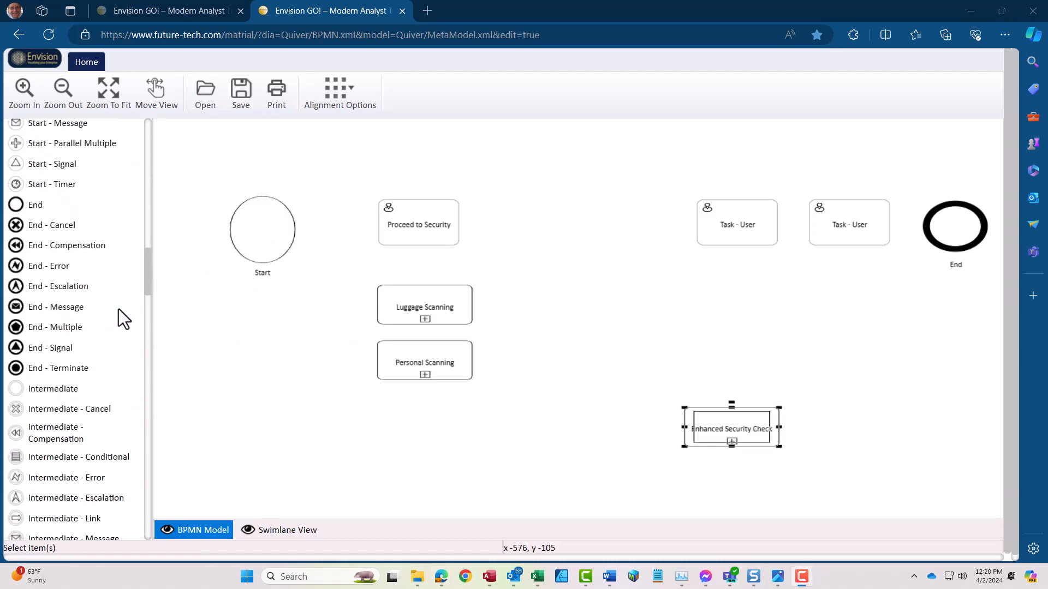
pyautogui.click(96, 329)
pyautogui.click(954, 440)
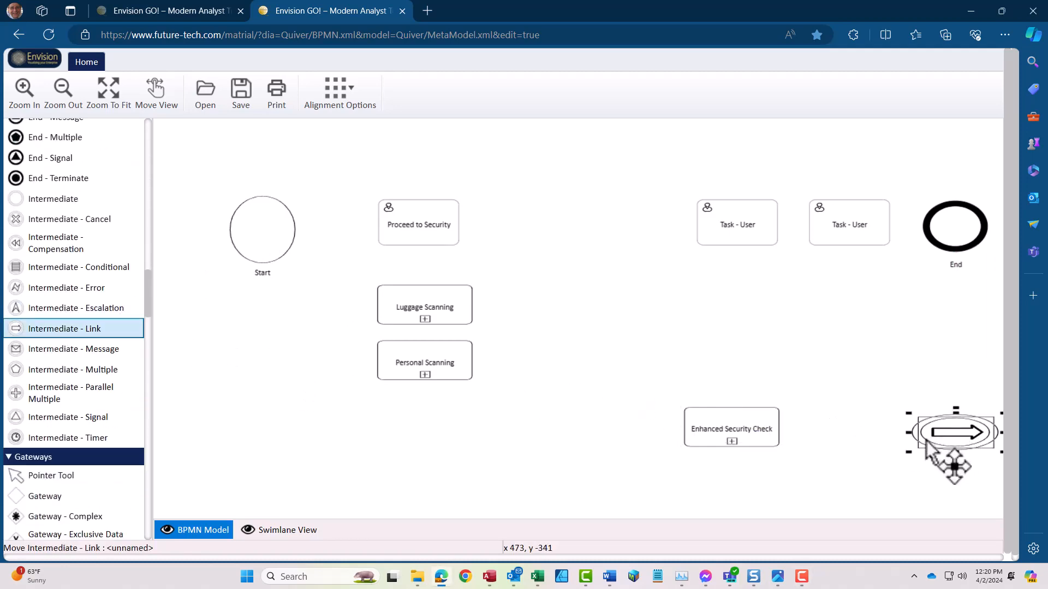
pyautogui.moveTo(912, 468); pyautogui.dragTo(902, 475)
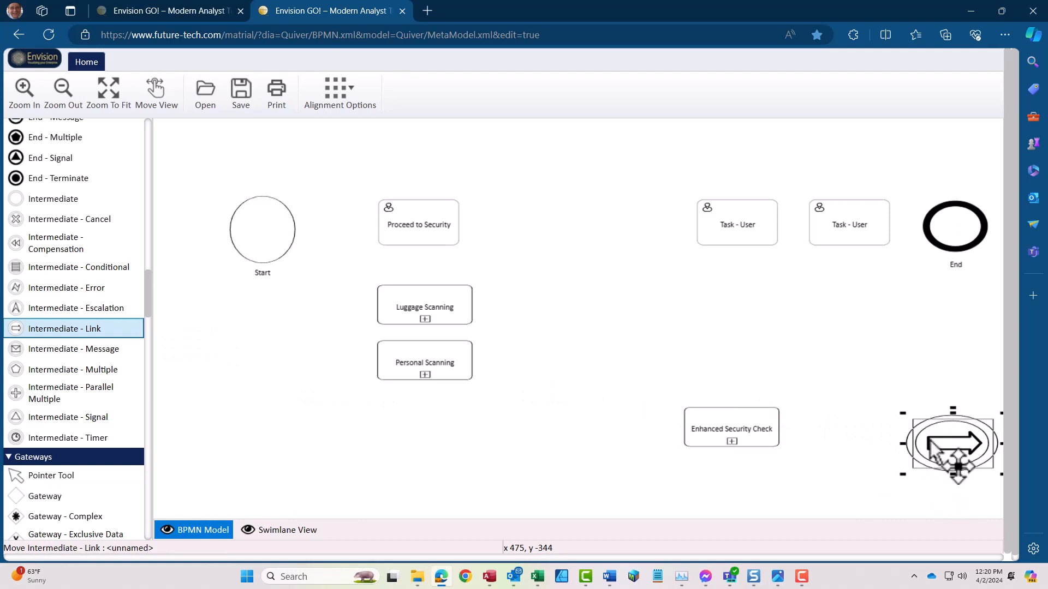
pyautogui.doubleClick(930, 441)
pyautogui.write('Police Investigation')
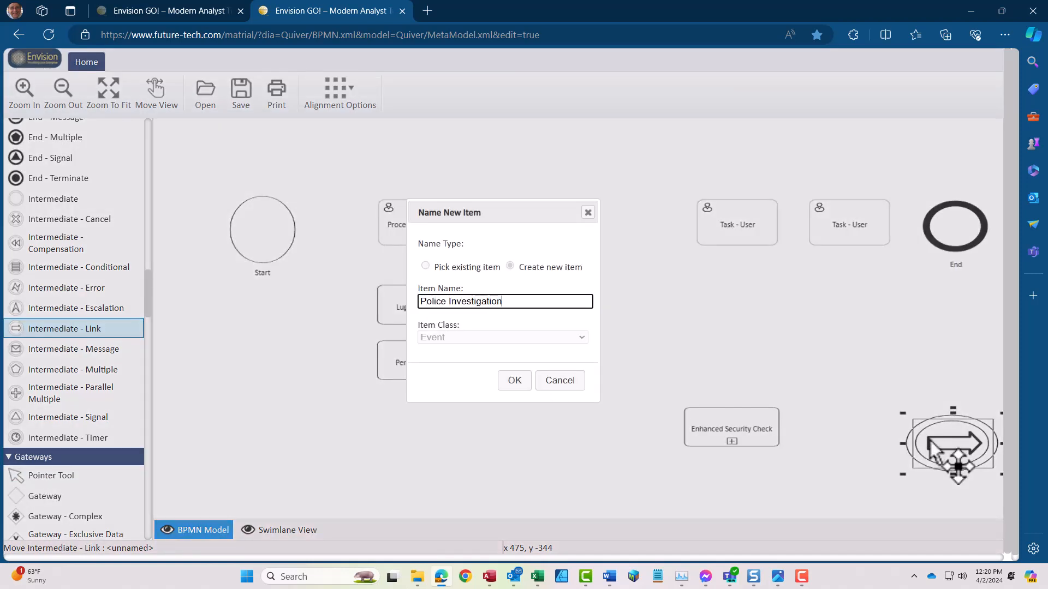
pyautogui.click(514, 380)
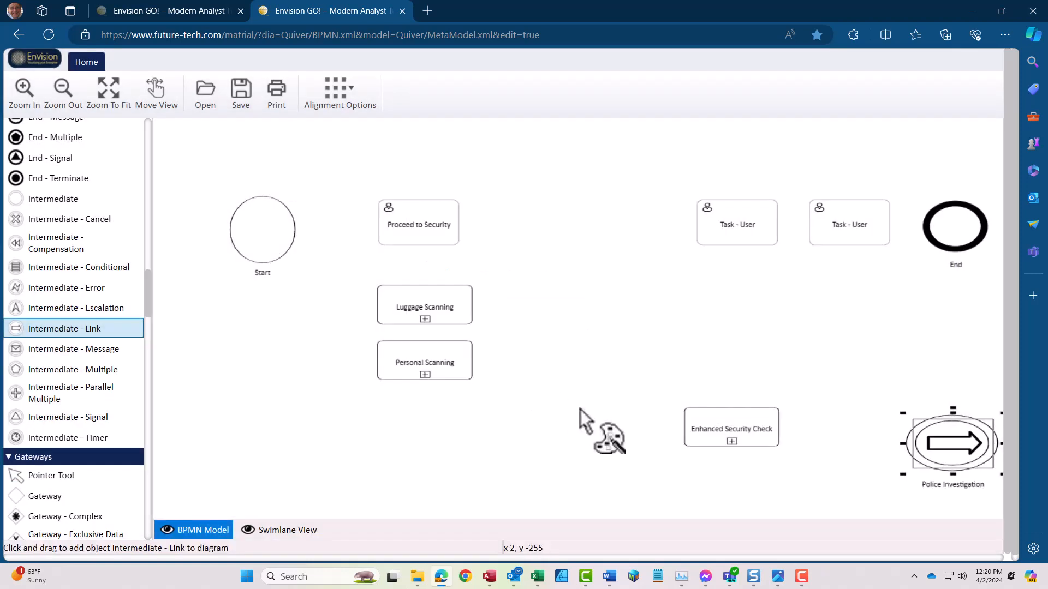
# Step: Move Luggage Scanning toward the diagram's centre and evenly space it horizontally with Start, Proceed to Security, the two unnamed user tasks and End
pyautogui.scroll(10, 110, 273)
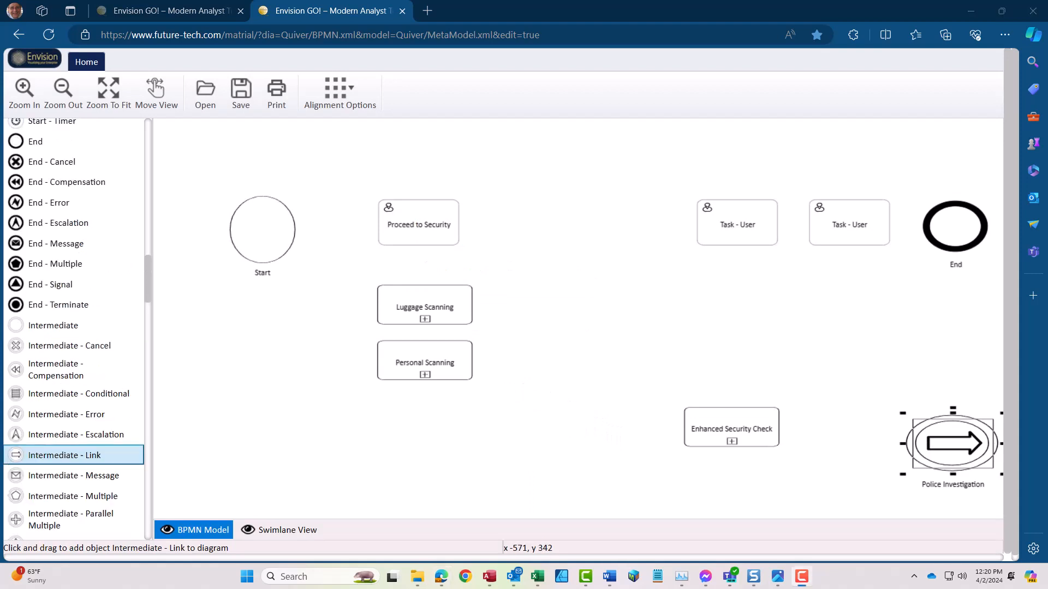
pyautogui.click(277, 219)
pyautogui.keyDown('ctrl'); pyautogui.click(427, 232); pyautogui.keyUp('ctrl')
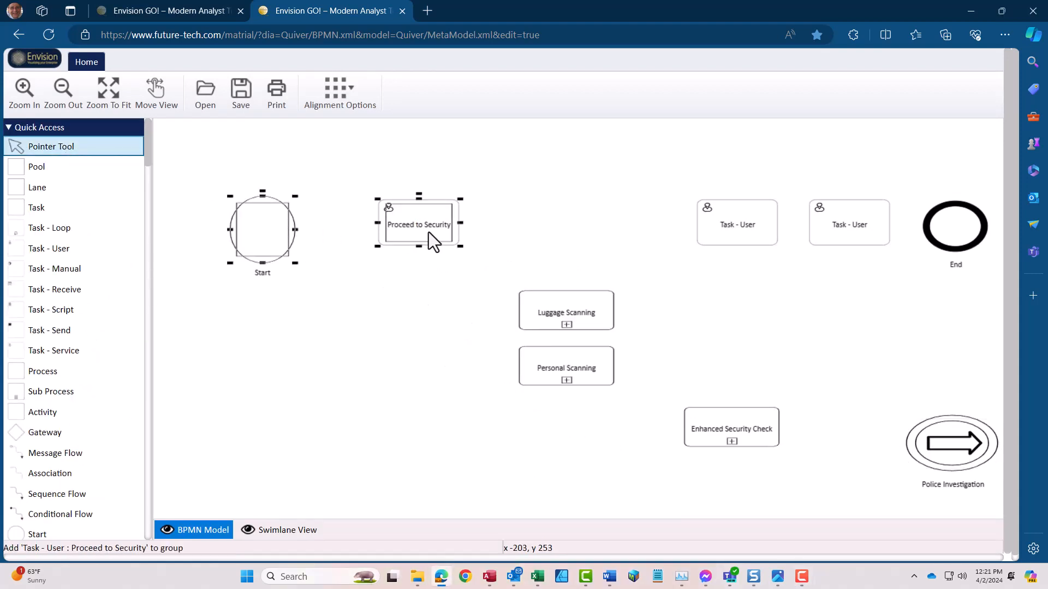
pyautogui.moveTo(461, 301); pyautogui.dragTo(603, 305)
pyautogui.keyDown('ctrl'); pyautogui.click(767, 224); pyautogui.keyUp('ctrl')
pyautogui.keyDown('ctrl'); pyautogui.click(876, 224); pyautogui.keyUp('ctrl')
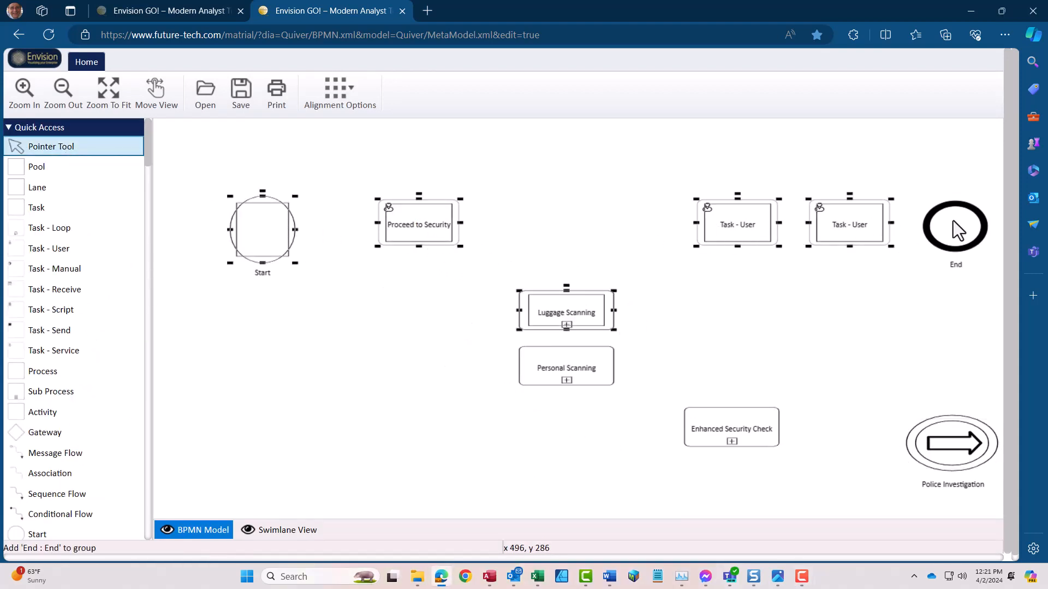
pyautogui.keyDown('ctrl'); pyautogui.click(955, 225); pyautogui.keyUp('ctrl')
pyautogui.click(348, 109)
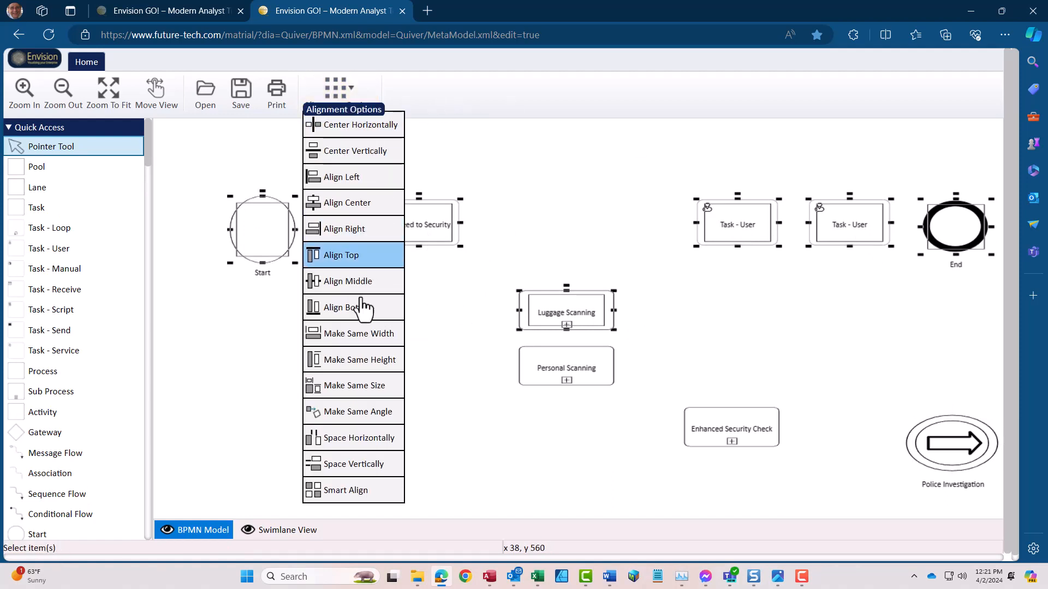
pyautogui.click(346, 442)
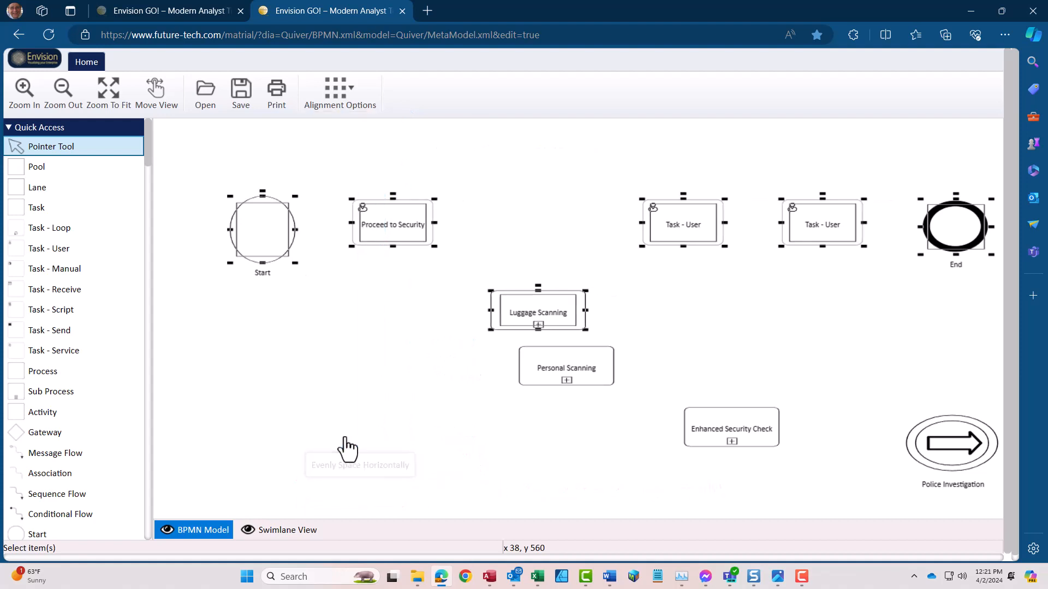
# Step: Move Personal Scanning directly under Luggage Scanning, and Enhanced Security Check under the first unnamed user task
pyautogui.click(331, 383)
pyautogui.moveTo(542, 378); pyautogui.dragTo(517, 372)
pyautogui.moveTo(732, 424); pyautogui.dragTo(684, 440)
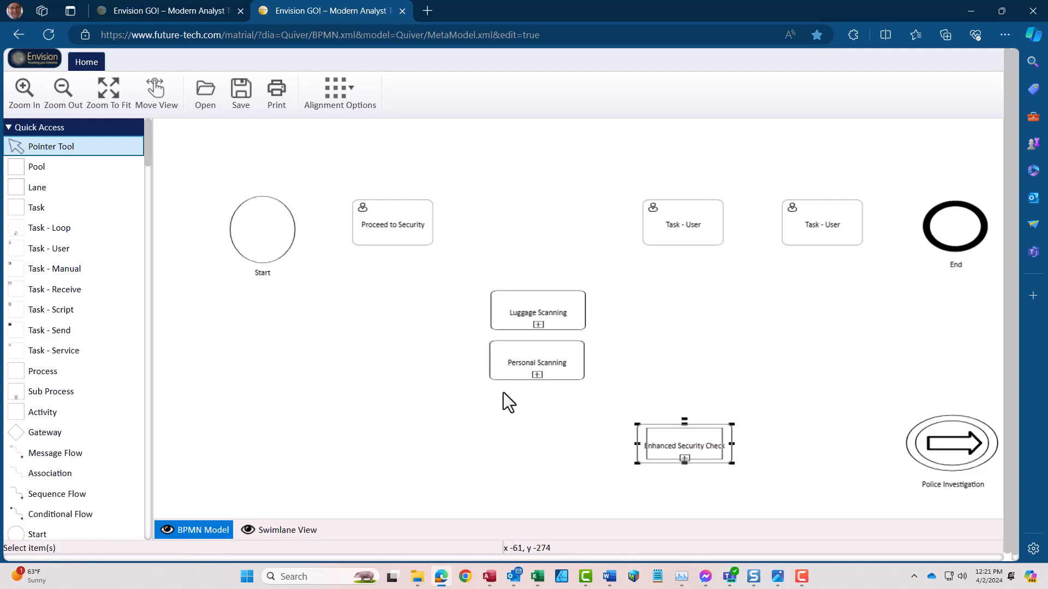
# Step: Align Start, Proceed to Security, both unnamed user tasks and End along a common horizontal middle line
pyautogui.click(260, 238)
pyautogui.keyDown('shift'); pyautogui.click(372, 234); pyautogui.keyUp('shift')
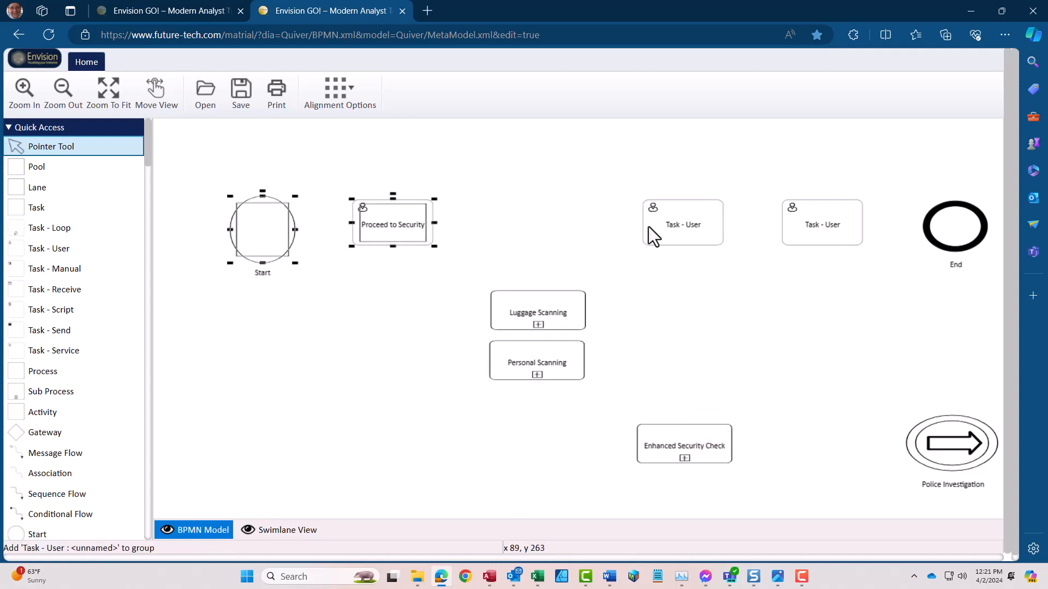
pyautogui.keyDown('shift'); pyautogui.click(649, 227); pyautogui.keyUp('shift')
pyautogui.keyDown('shift'); pyautogui.click(813, 230); pyautogui.keyUp('shift')
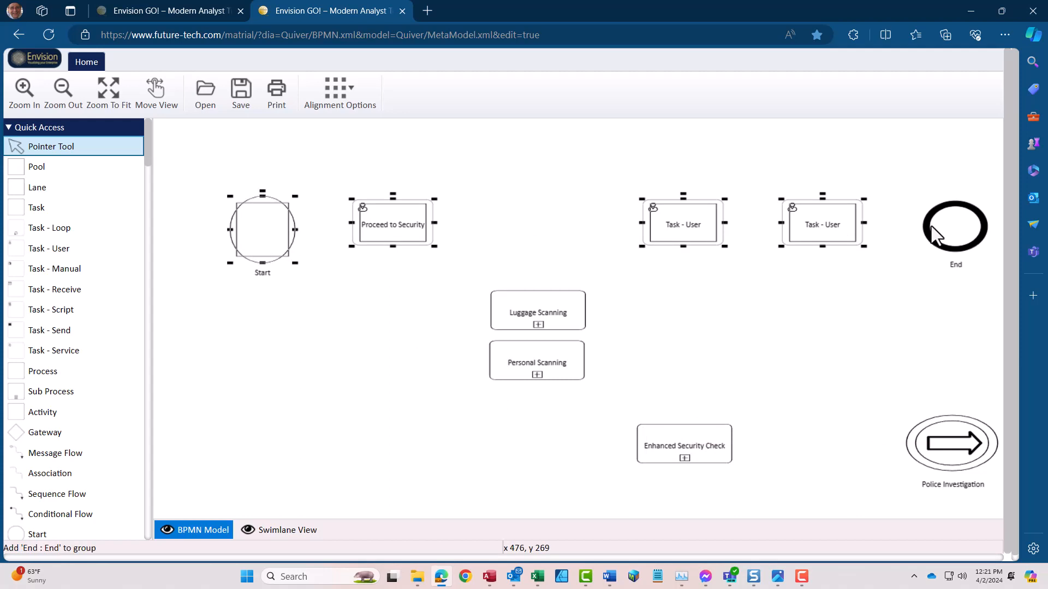
pyautogui.click(337, 106)
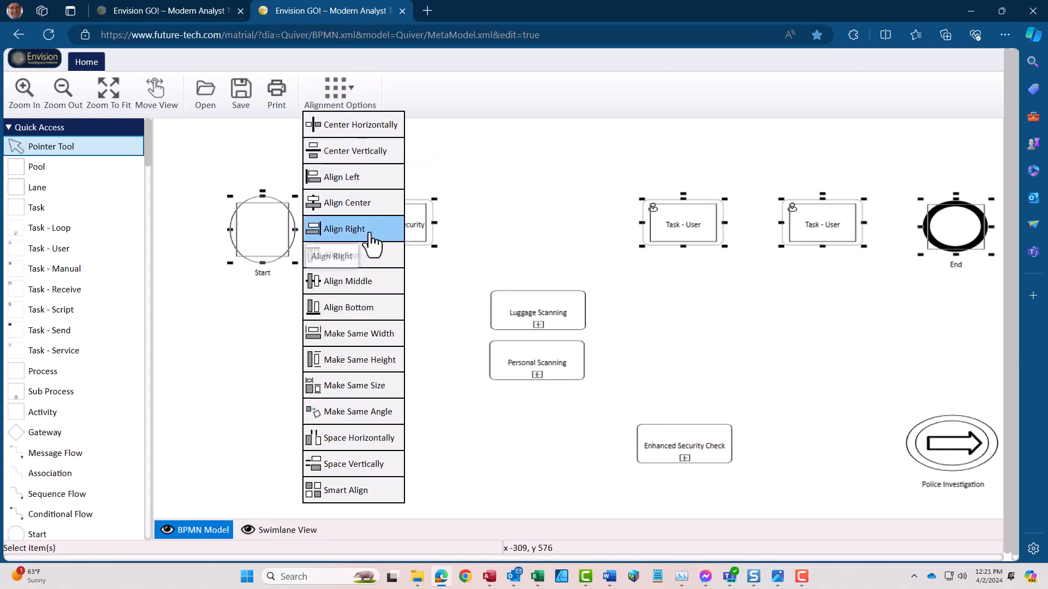
pyautogui.click(369, 284)
# Step: Move the aligned top row up and slightly left, and shift Luggage Scanning and Personal Scanning up together
pyautogui.moveTo(388, 232); pyautogui.dragTo(372, 198)
pyautogui.click(426, 242)
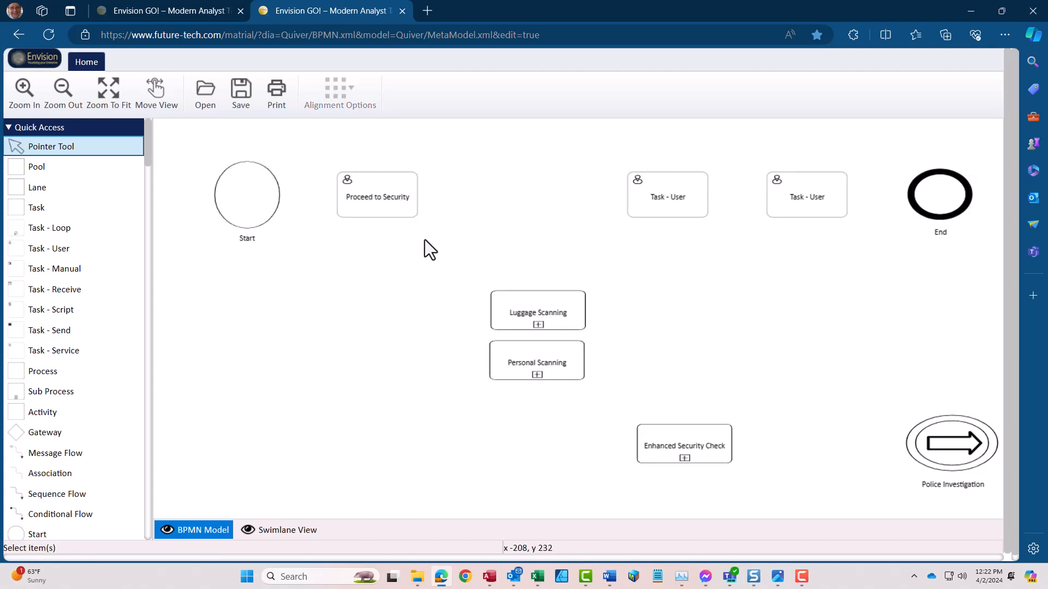
pyautogui.moveTo(459, 250); pyautogui.dragTo(541, 326)
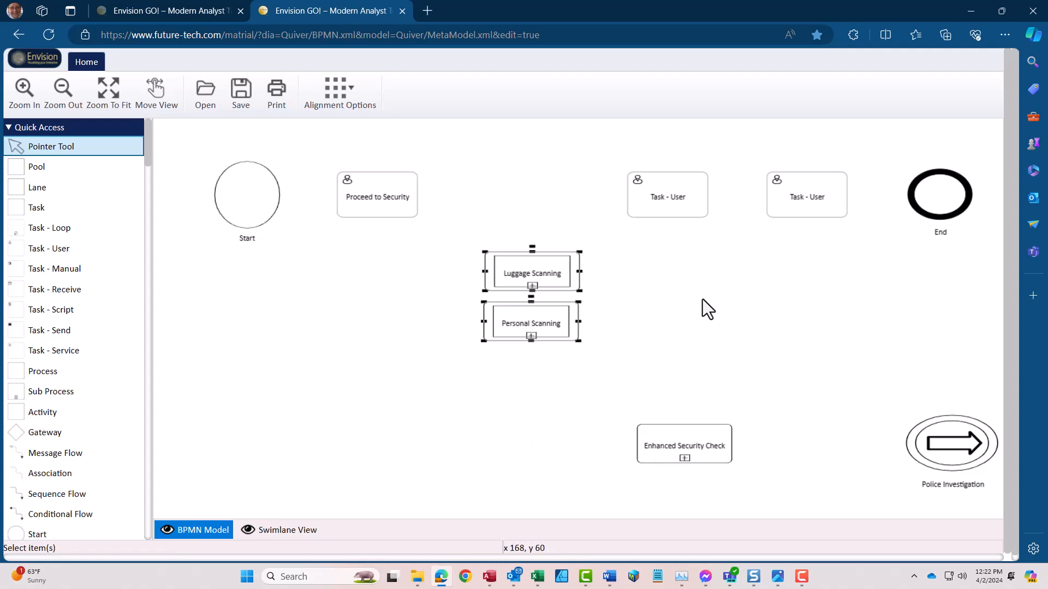
pyautogui.click(408, 314)
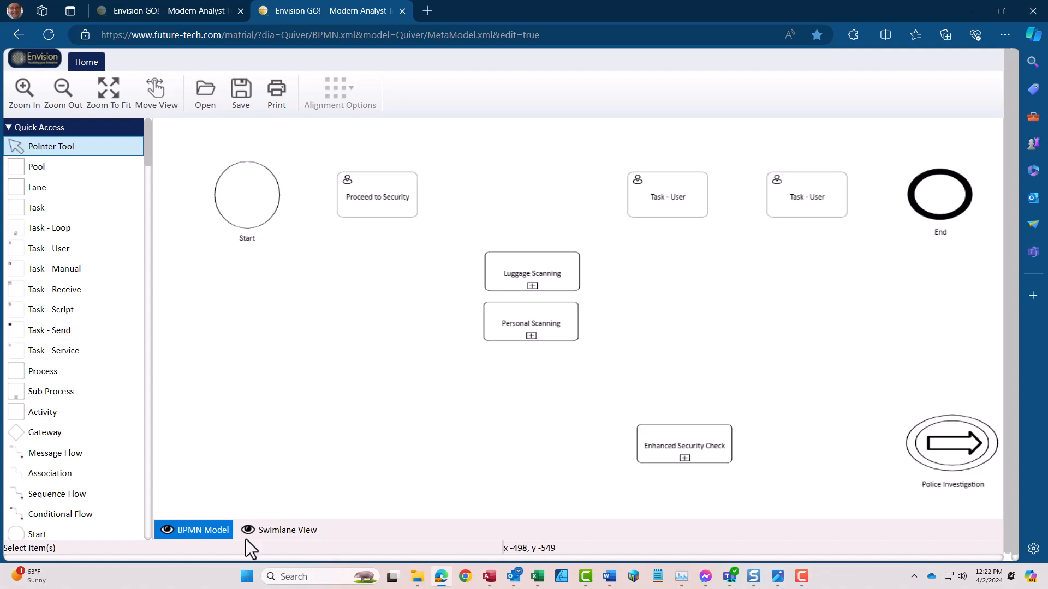
# Step: In the Swimlane View, add a Lane stretched around the whole row from Start to End and name it "Traveller"
pyautogui.click(286, 530)
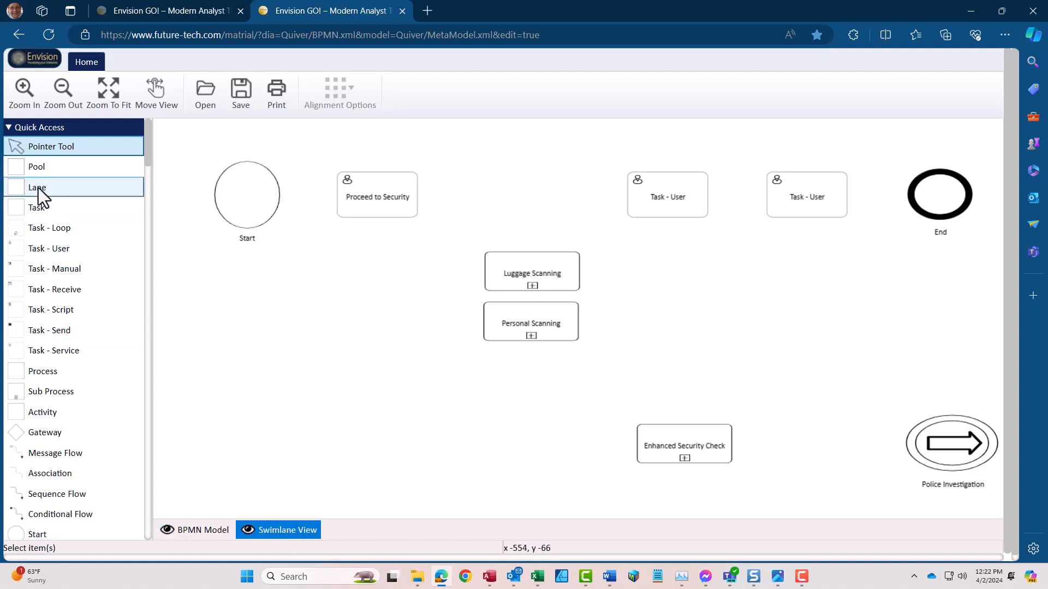
pyautogui.moveTo(35, 191); pyautogui.dragTo(250, 169)
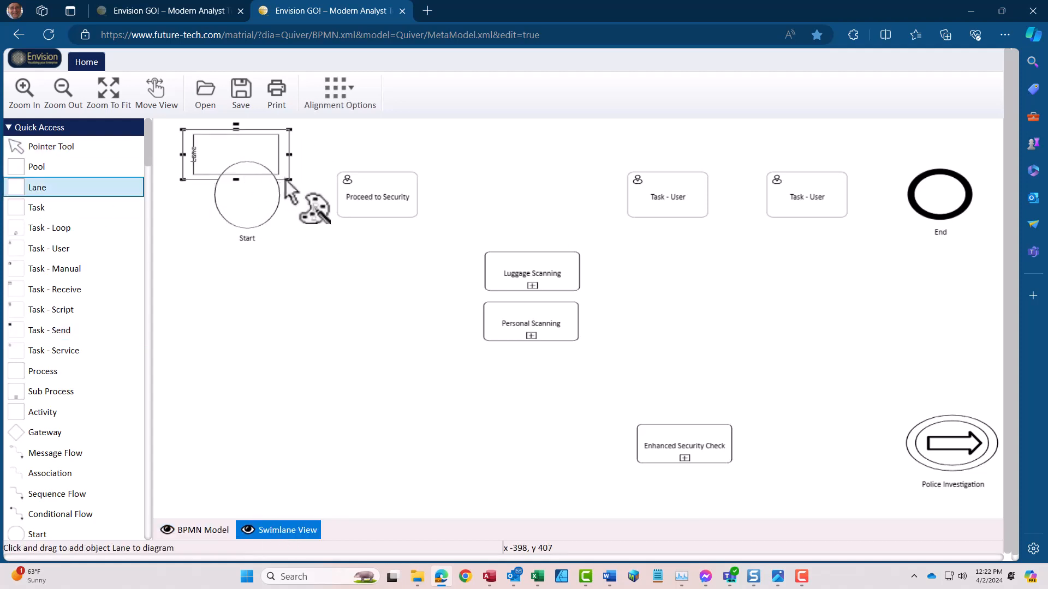
pyautogui.moveTo(309, 199); pyautogui.dragTo(985, 252)
pyautogui.moveTo(183, 252); pyautogui.dragTo(171, 254)
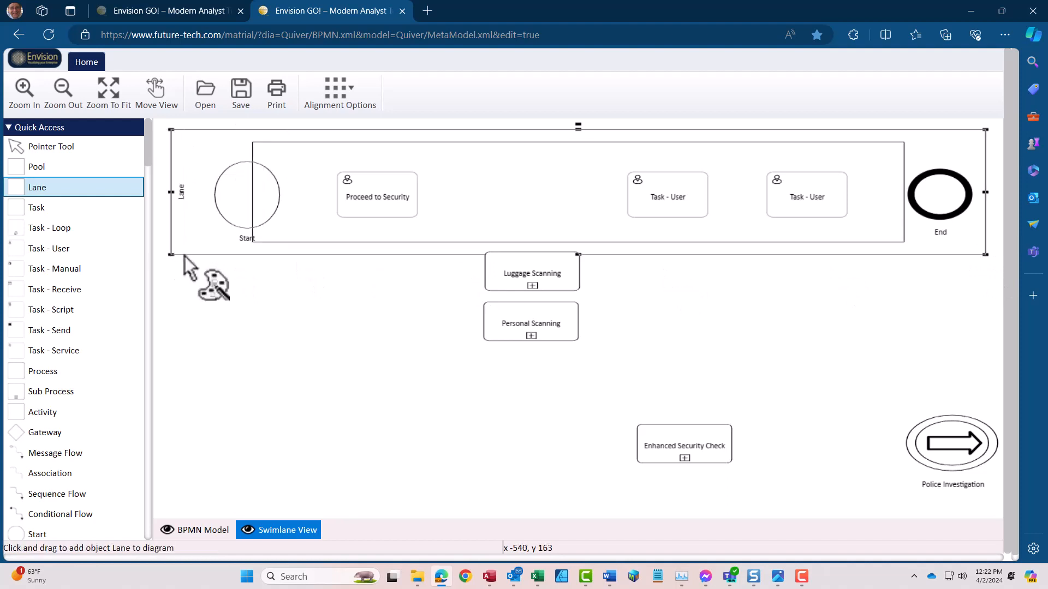
pyautogui.click(188, 199)
pyautogui.write('Traveller')
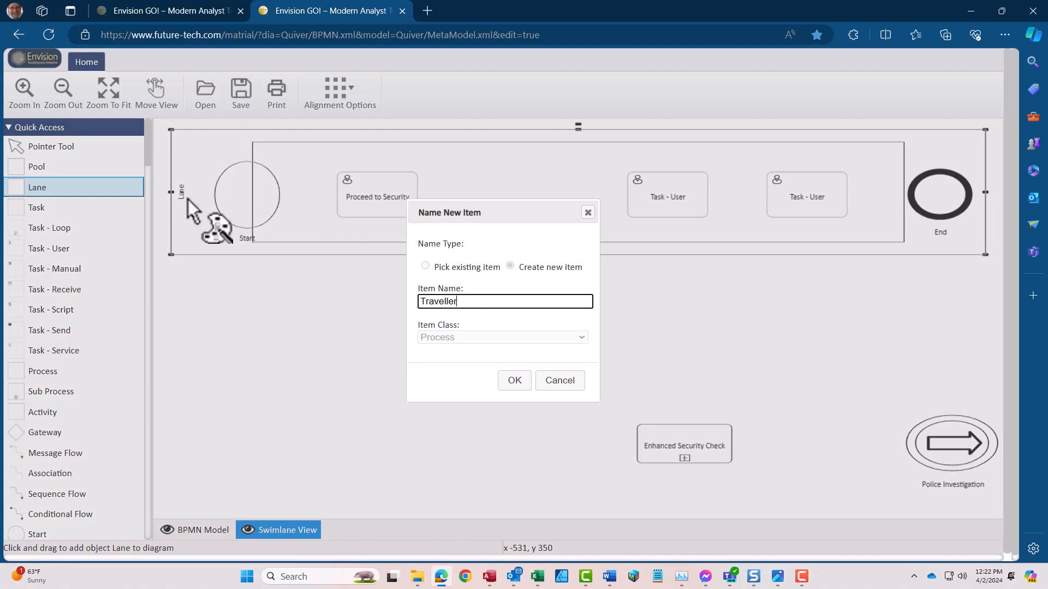
pyautogui.click(511, 382)
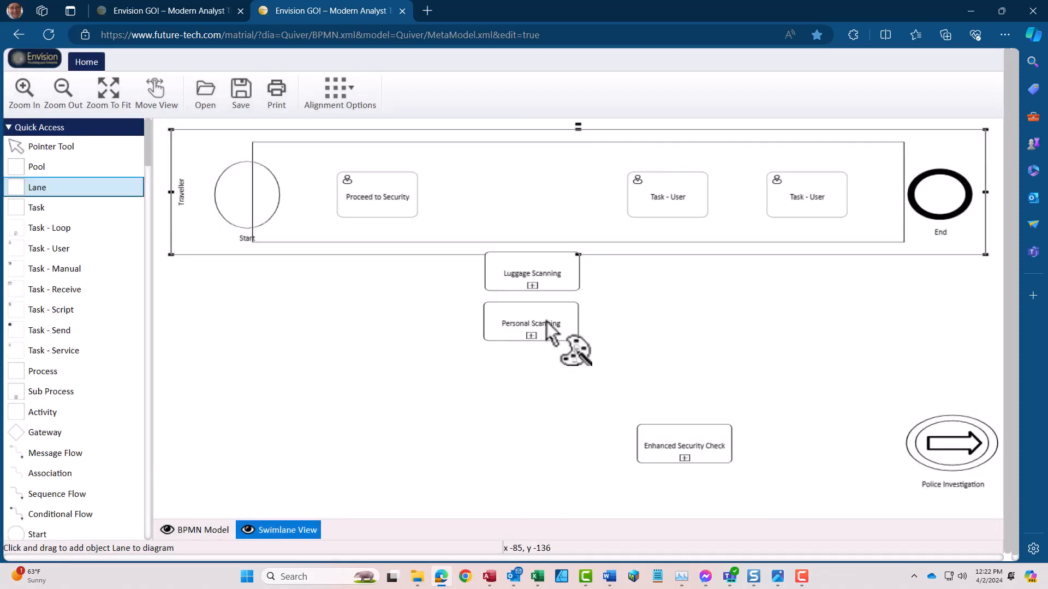
# Step: Move Personal Scanning and Luggage Scanning down clear of the Traveller lane, and add a matching lane around them named "Security Lane"
pyautogui.moveTo(554, 319); pyautogui.dragTo(555, 336)
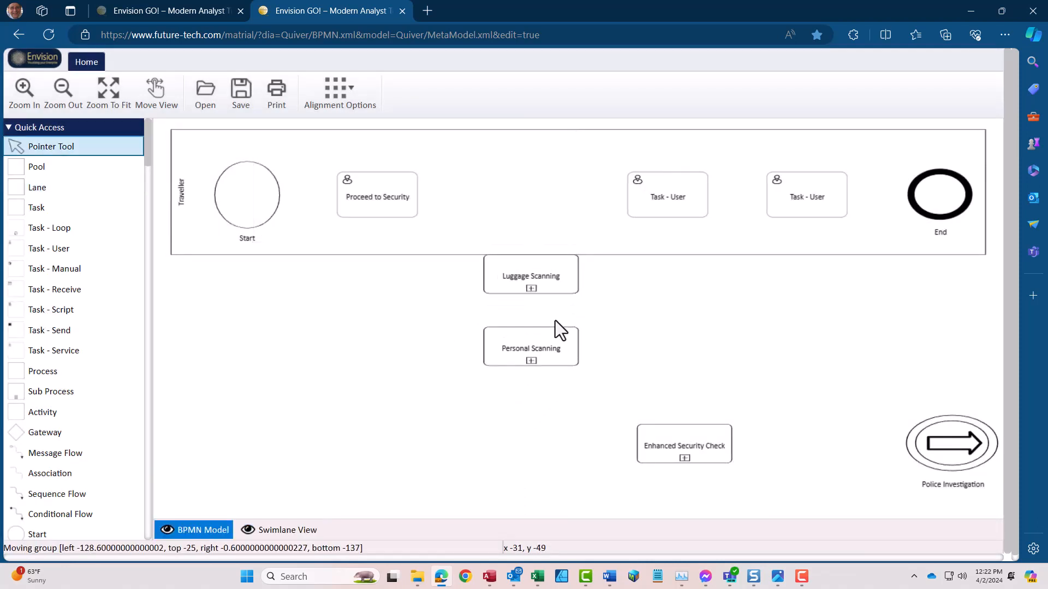
pyautogui.moveTo(548, 286); pyautogui.dragTo(548, 308)
pyautogui.click(35, 191)
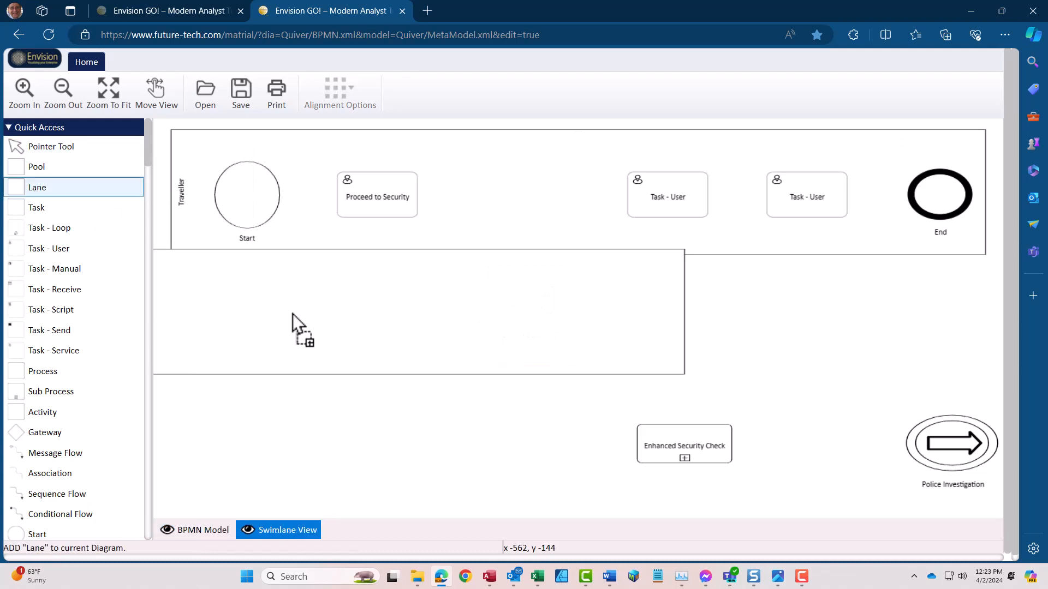
pyautogui.click(575, 326)
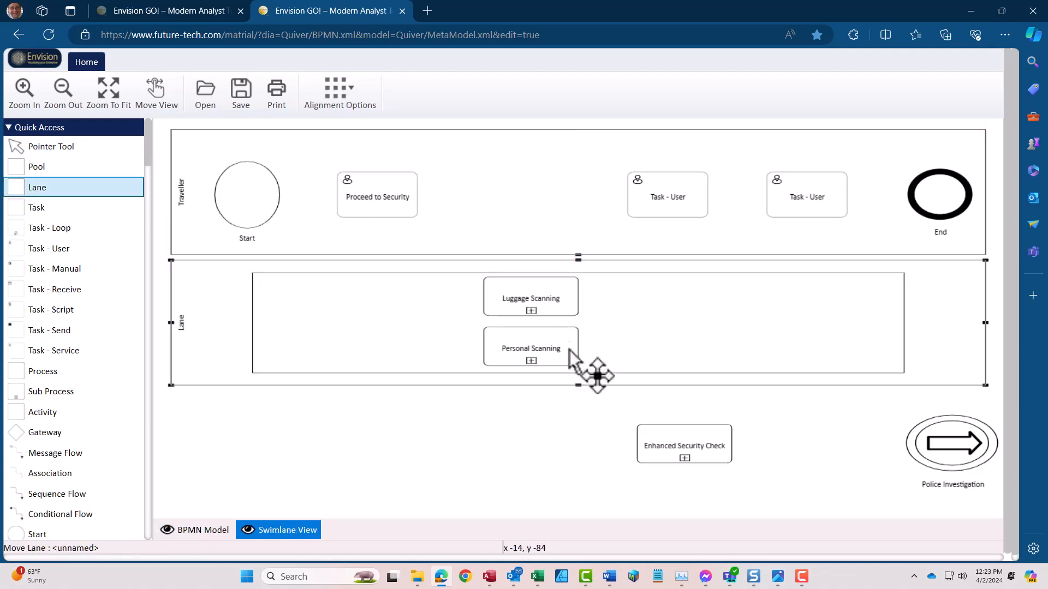
pyautogui.write('Security Lane')
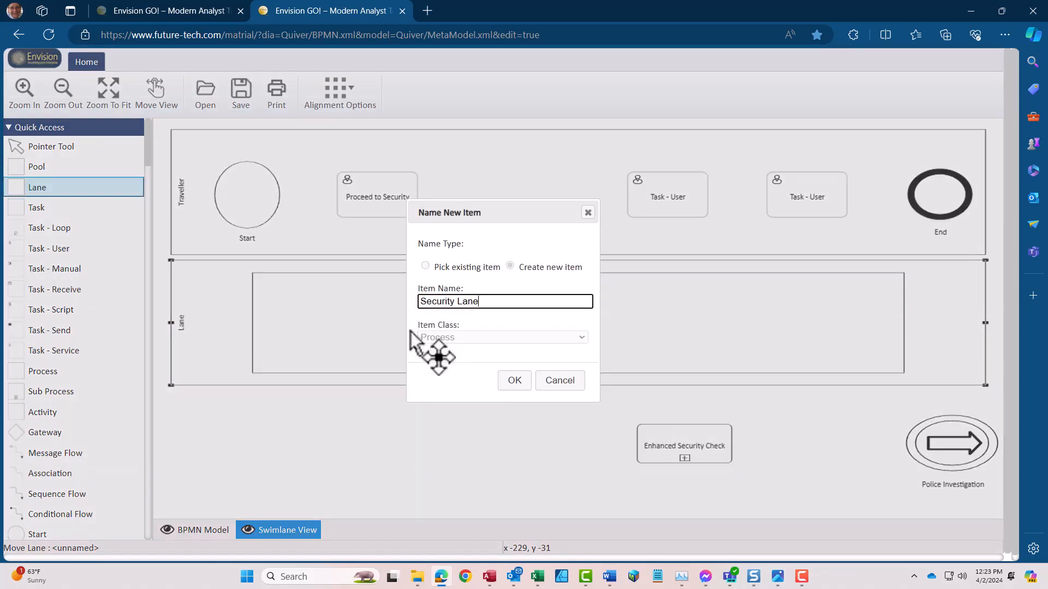
pyautogui.press('Return')
# Step: Add a third Lane around Enhanced Security Check and Police Investigation and name it "Security"
pyautogui.click(54, 188)
pyautogui.click(582, 471)
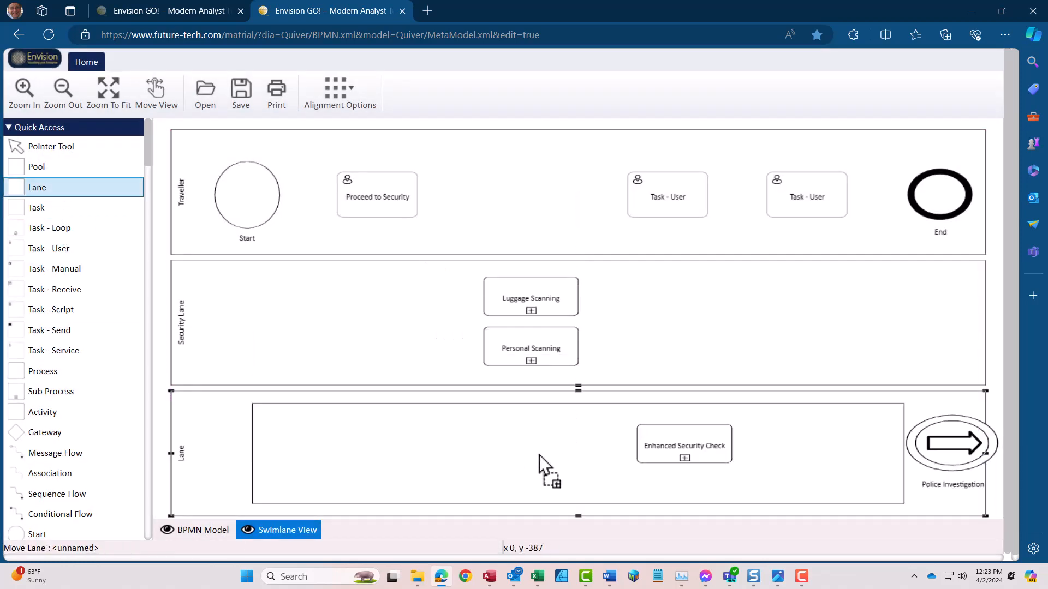
pyautogui.write('Security')
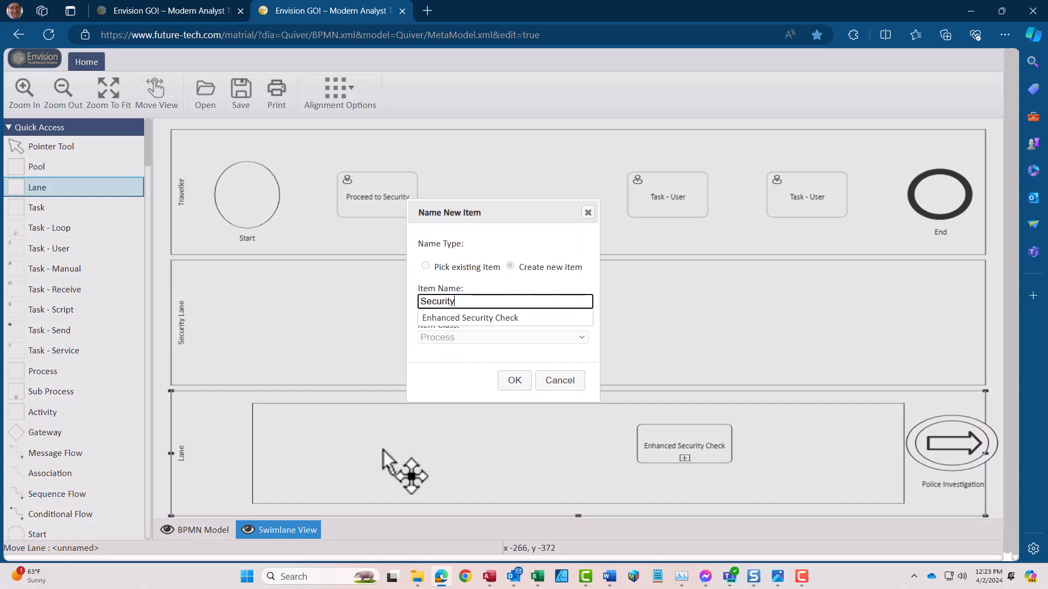
pyautogui.click(513, 380)
# Step: Return to the BPMN Model view and move Police Investigation left so it sits inside the Security lane
pyautogui.click(198, 530)
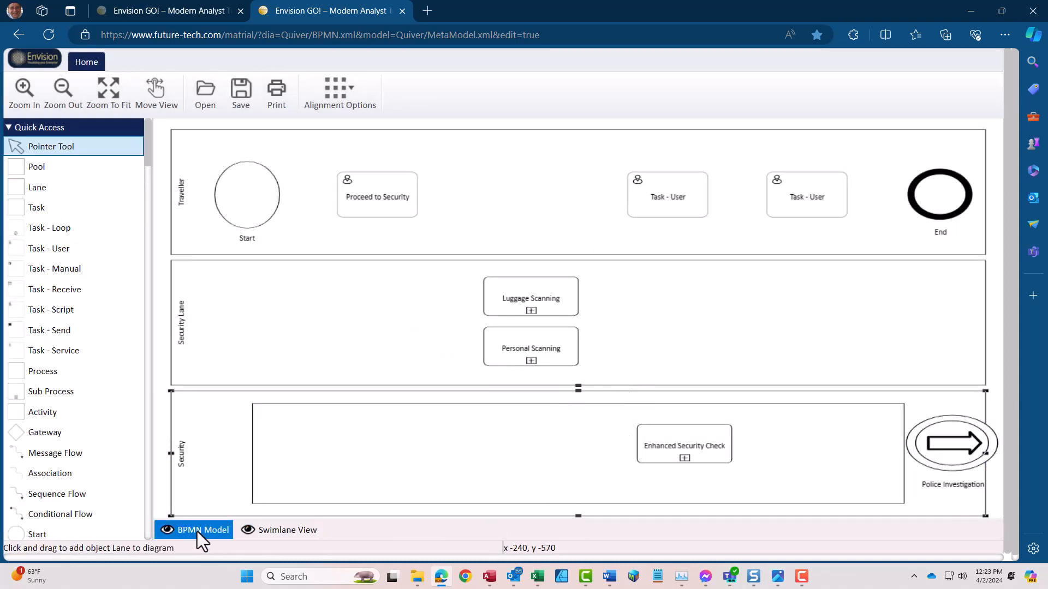
pyautogui.click(942, 451)
pyautogui.moveTo(942, 449); pyautogui.dragTo(925, 451)
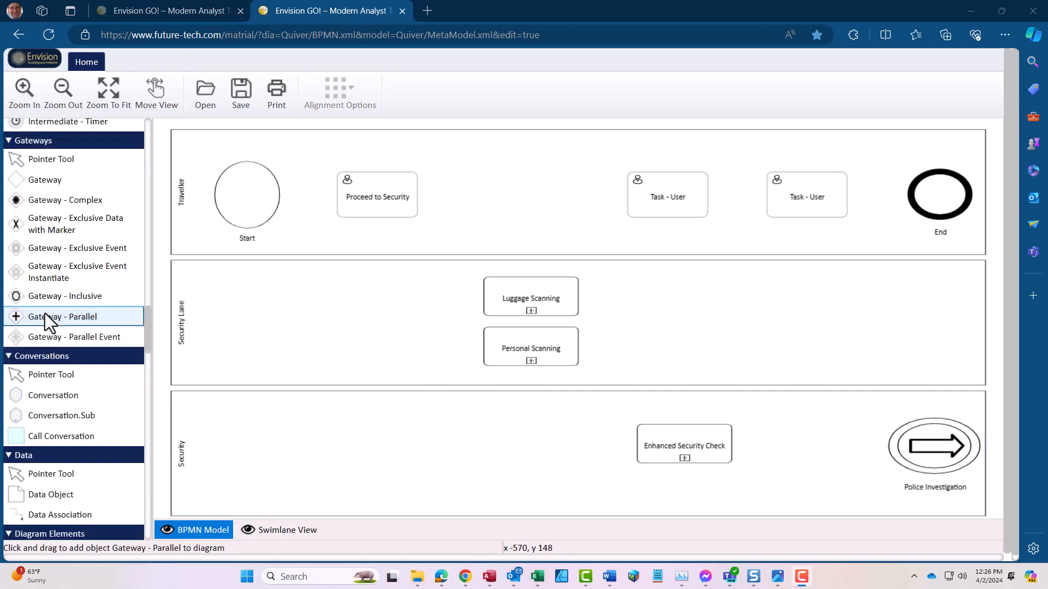
# Step: Add a Gateway - Parallel before the scanning sub processes, and a Gateway - Exclusive Event after them and after Enhanced Security Check
pyautogui.moveTo(45, 316); pyautogui.dragTo(380, 313)
pyautogui.moveTo(430, 343); pyautogui.dragTo(382, 319)
pyautogui.moveTo(57, 248); pyautogui.dragTo(693, 349)
pyautogui.moveTo(82, 250); pyautogui.dragTo(833, 469)
pyautogui.click(790, 488)
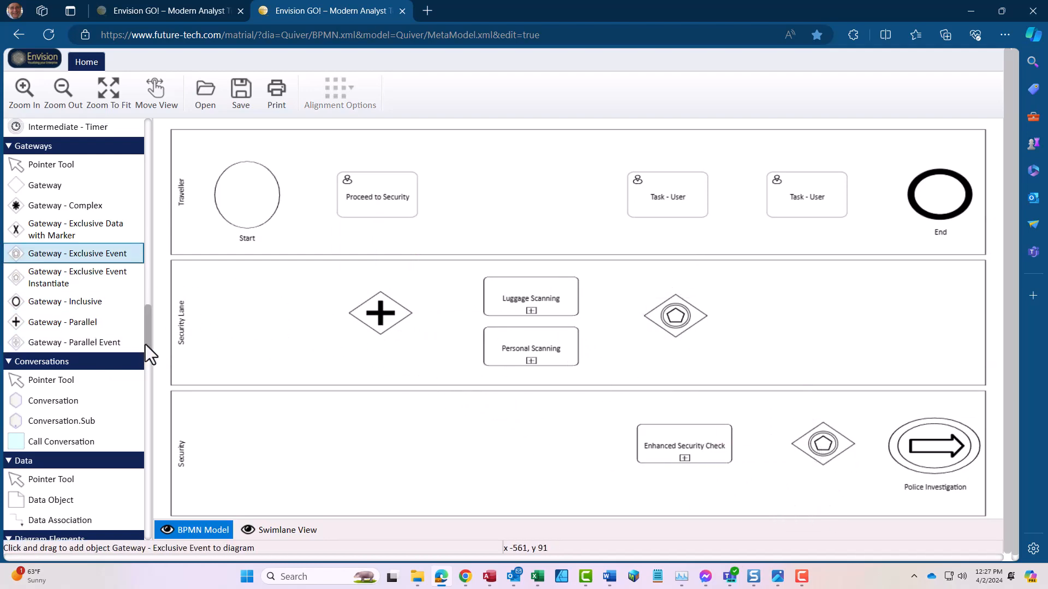
# Step: Connect Start, Proceed to Security and the parallel gateway with Sequence Flows, and branch the gateway to Luggage Scanning and Personal Scanning
pyautogui.moveTo(146, 345); pyautogui.dragTo(126, 156)
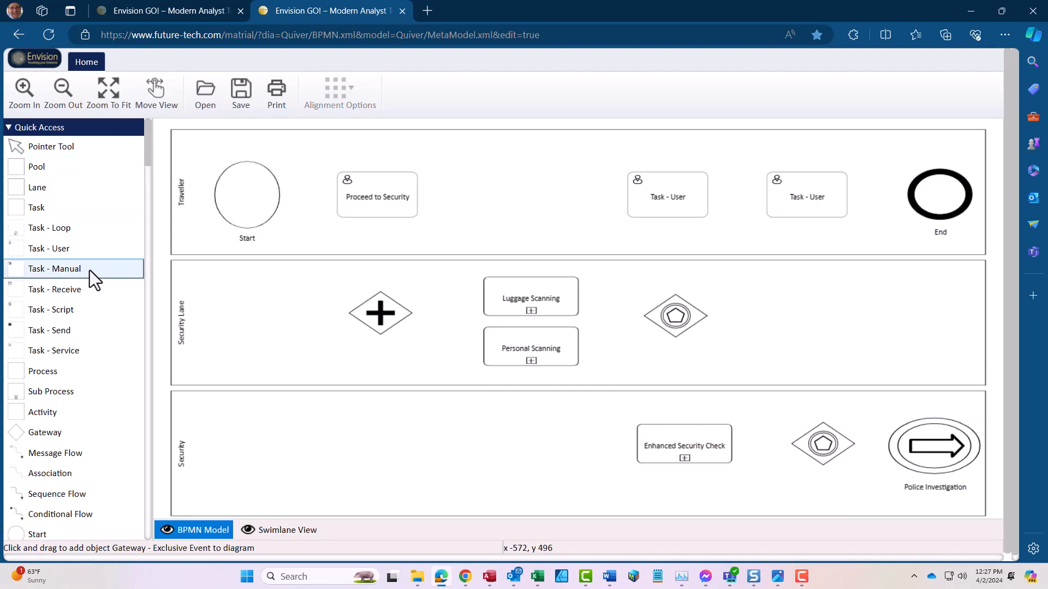
pyautogui.scroll(-5, 89, 270)
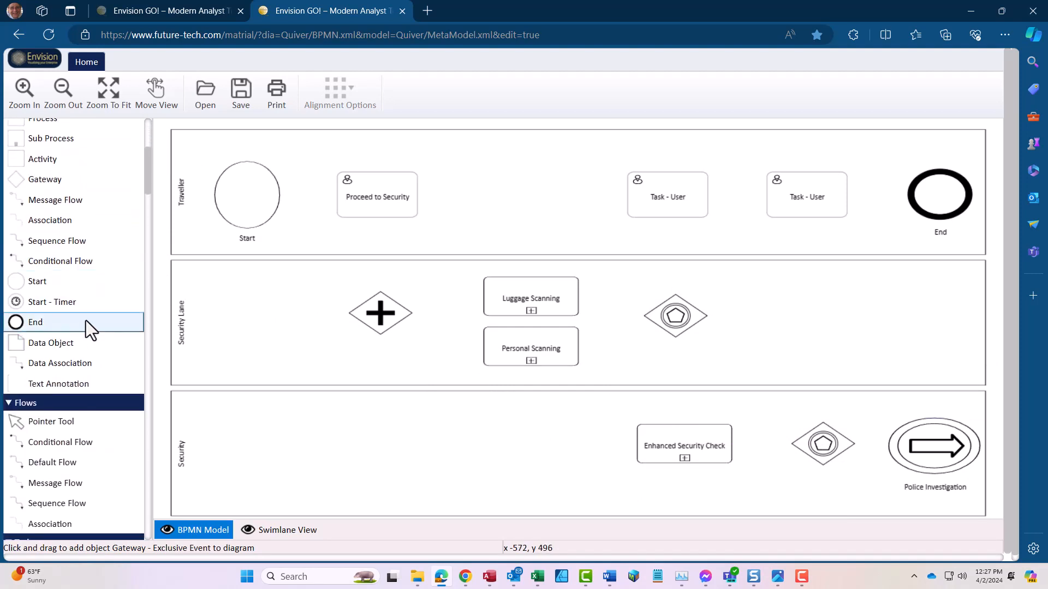
pyautogui.click(58, 243)
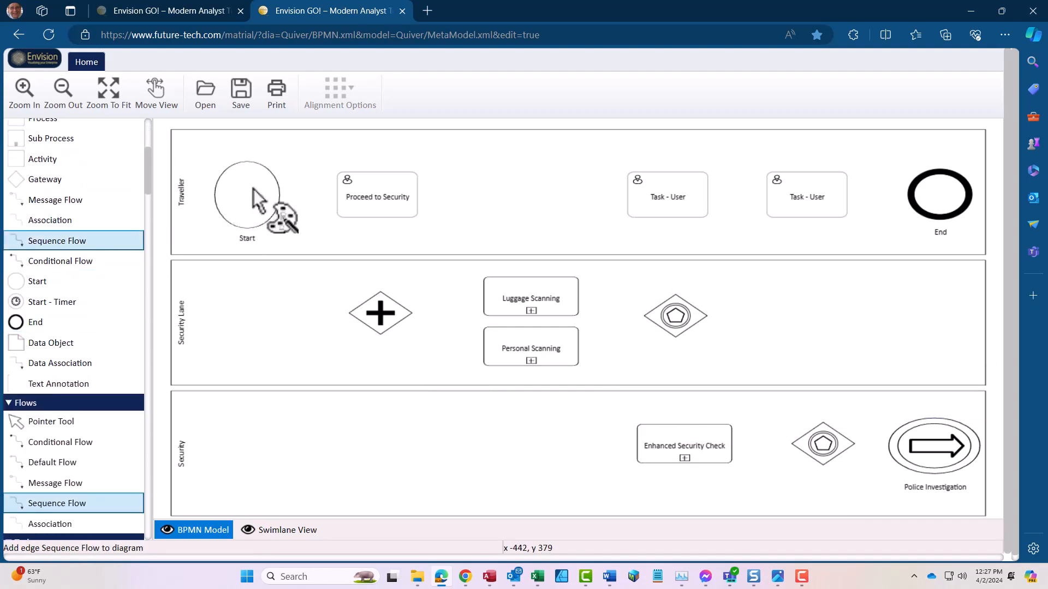
pyautogui.moveTo(253, 189)
pyautogui.mouseDown()
pyautogui.moveTo(362, 196)
pyautogui.moveTo(379, 309)
pyautogui.moveTo(439, 300)
pyautogui.moveTo(438, 282)
pyautogui.moveTo(503, 295)
pyautogui.moveTo(494, 292)
pyautogui.mouseUp()
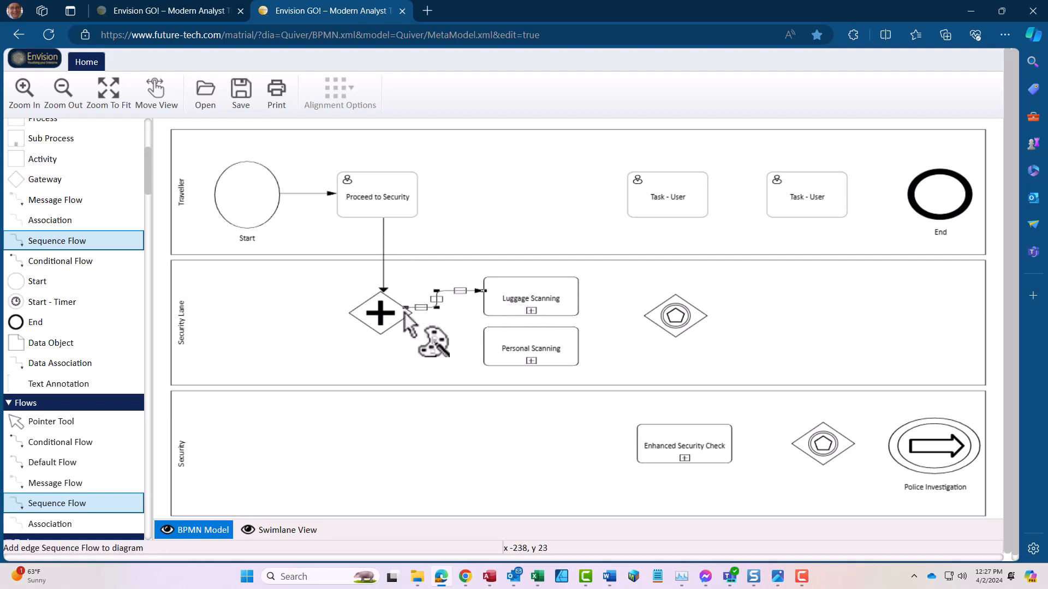
pyautogui.moveTo(431, 314); pyautogui.dragTo(501, 346)
# Step: Connect both scanning sub processes to their exclusive event gateway, and that gateway to Enhanced Security Check and the first unnamed user task
pyautogui.moveTo(563, 308); pyautogui.dragTo(663, 311)
pyautogui.moveTo(569, 348)
pyautogui.mouseDown()
pyautogui.moveTo(669, 329)
pyautogui.moveTo(683, 442)
pyautogui.mouseUp()
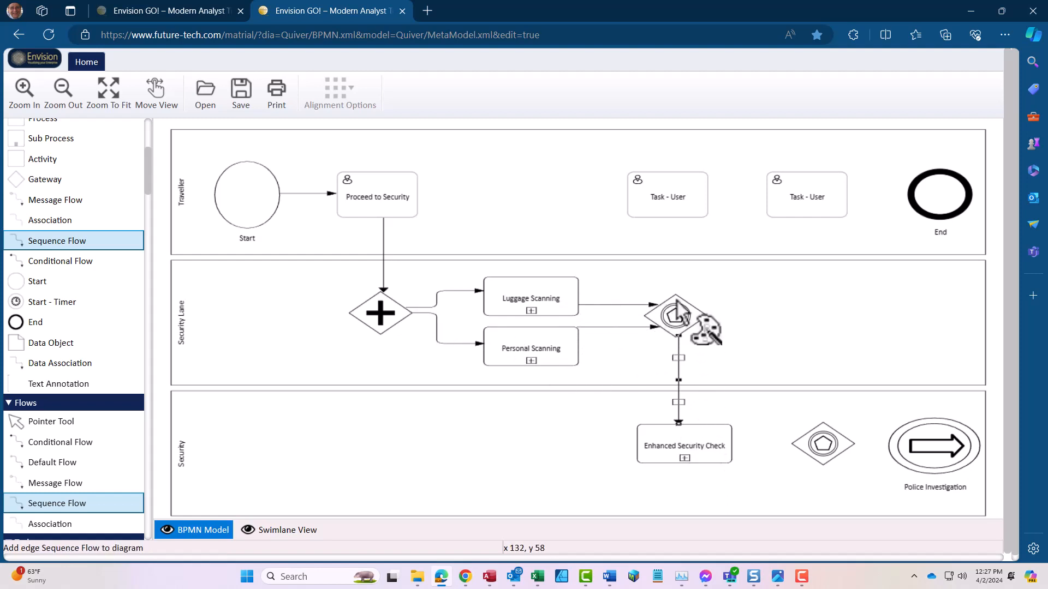
pyautogui.moveTo(677, 303); pyautogui.dragTo(672, 213)
# Step: Route Sequence Flows from Enhanced Security Check through its gateway to Police Investigation and the first unnamed user task, and onward through the second task to End
pyautogui.moveTo(720, 461)
pyautogui.mouseDown()
pyautogui.moveTo(807, 443)
pyautogui.moveTo(943, 468)
pyautogui.moveTo(931, 465)
pyautogui.mouseUp()
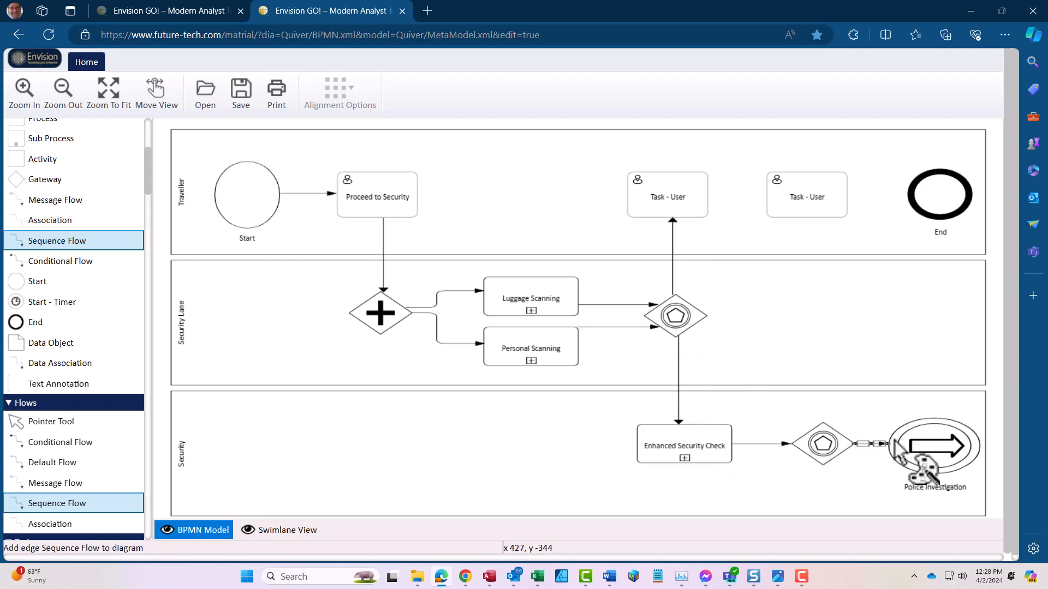
pyautogui.moveTo(825, 437); pyautogui.dragTo(696, 219)
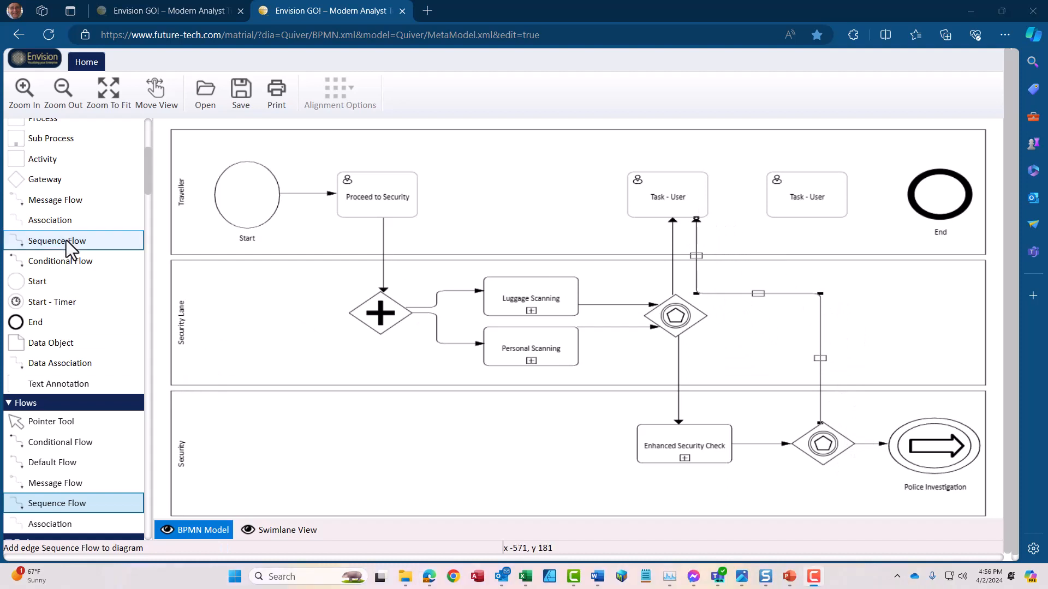
pyautogui.click(66, 240)
pyautogui.moveTo(698, 193); pyautogui.dragTo(785, 192)
pyautogui.moveTo(821, 196); pyautogui.dragTo(932, 197)
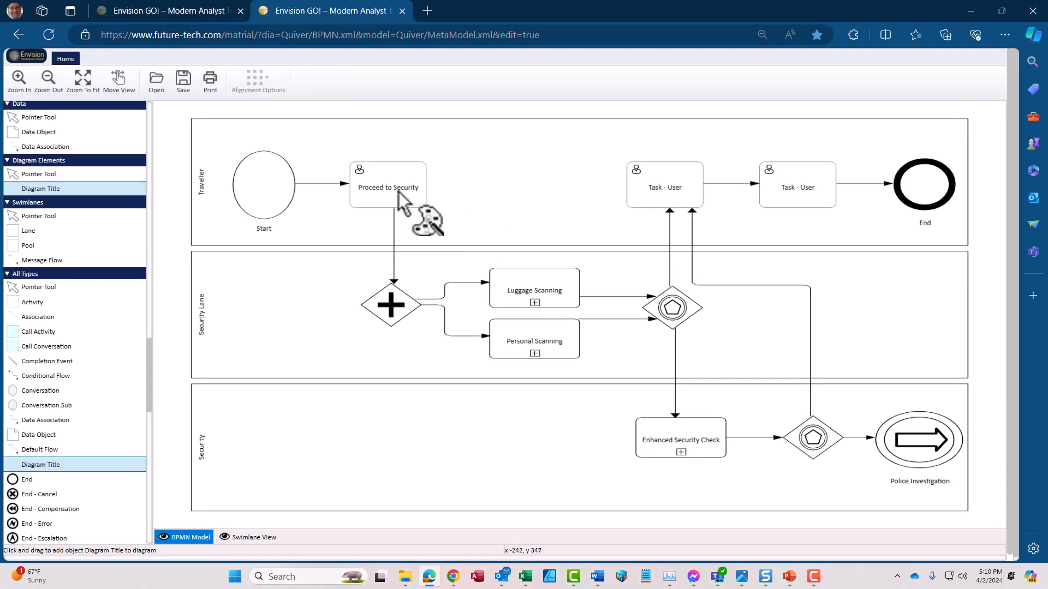
# Step: Open the spec sheet of Proceed to Security and enter the "Lorem ipsum dolor sit amet" text as the Reason for Change
pyautogui.rightClick(392, 184)
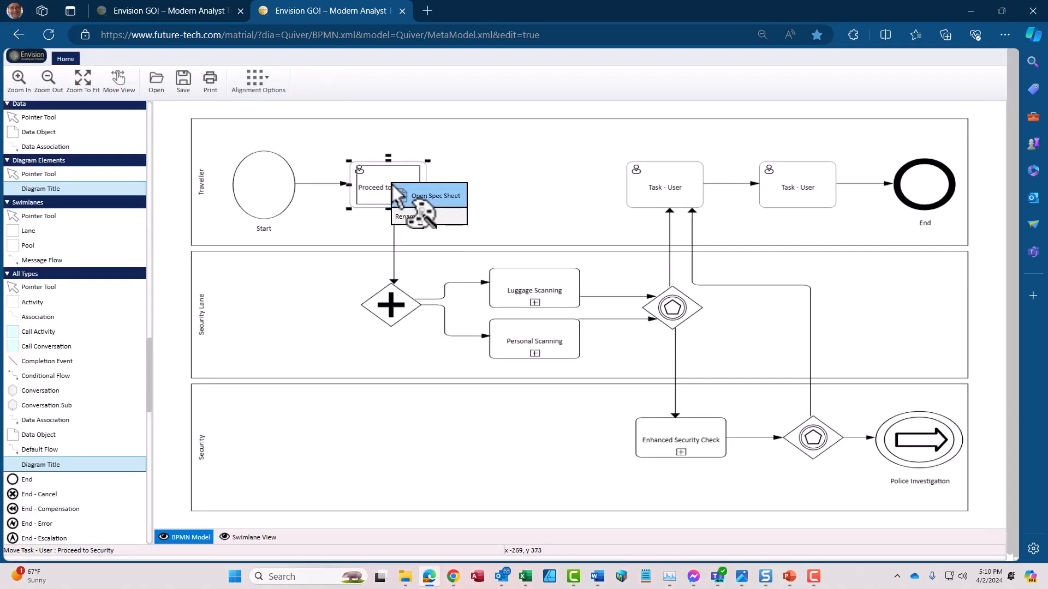
pyautogui.click(437, 204)
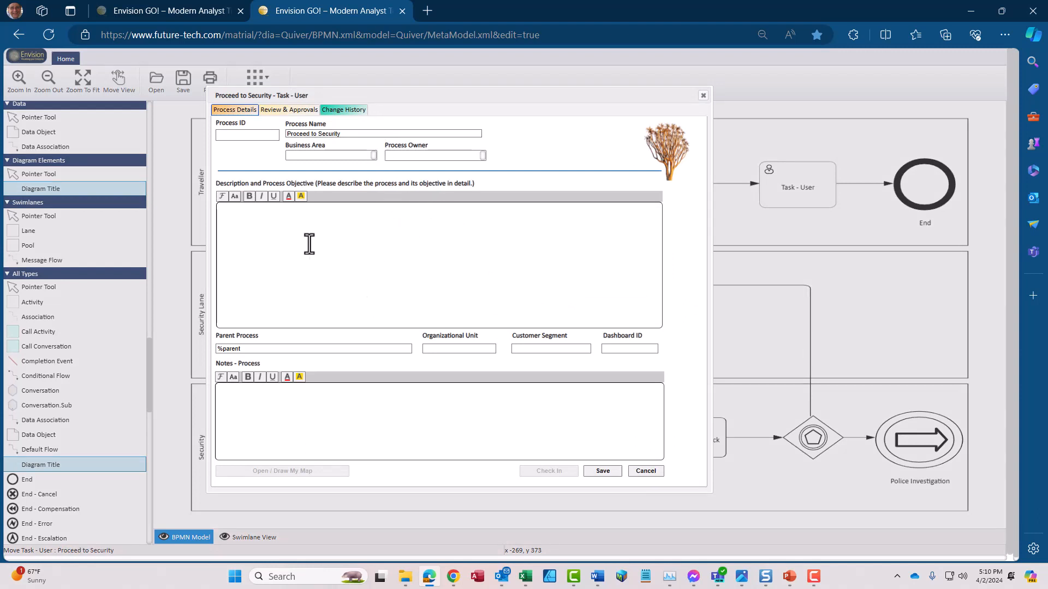
pyautogui.click(298, 111)
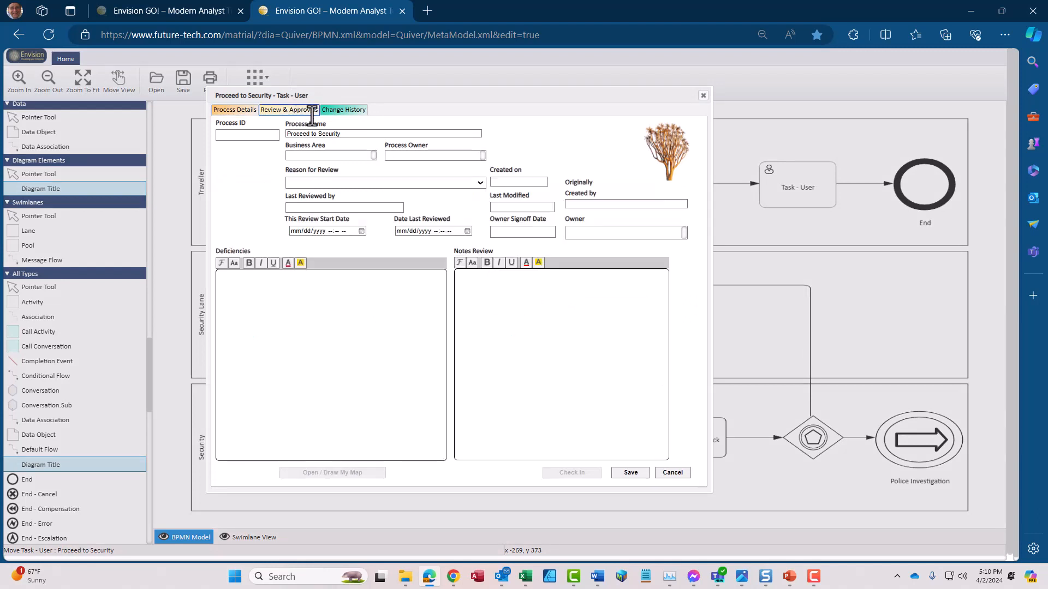
pyautogui.click(342, 110)
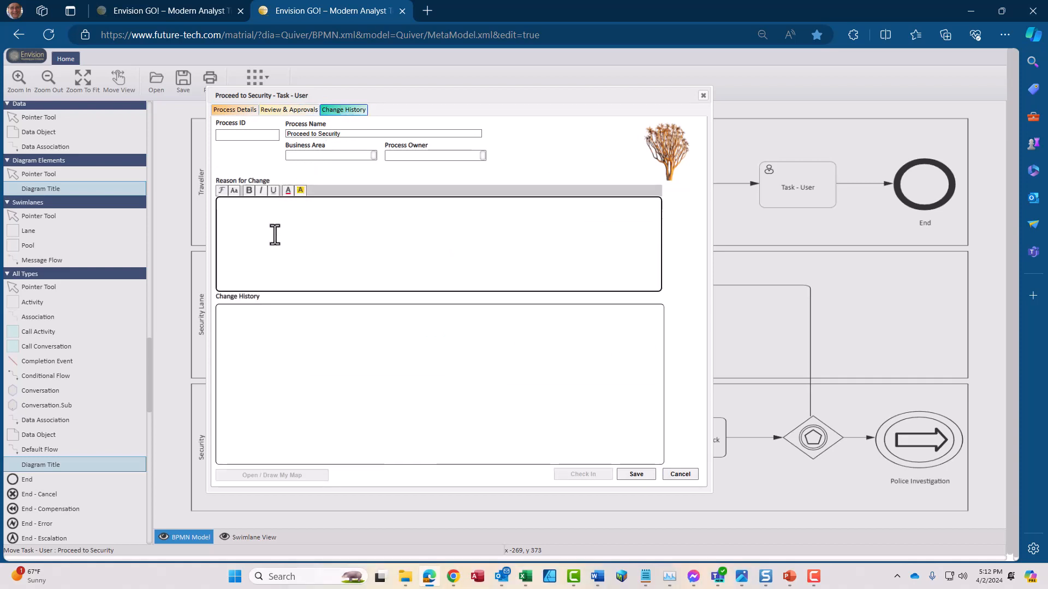
pyautogui.write('Lorem ipsum dolor sit amet, consectetur adipiscing elit, sed do eiusmod tempor incididunt ut labore et dolore magna aliqua. Pharetra magna ac placerat vestibulum lectus mauris ultrices. Facilisis magna etiam tempor orci eu. Aliquet sagittis id consectetur purus ut faucibus. Mauris a diam maecenas sed enim ut sem viverra.')
# Step: Enter the "Lorem ipsum dolor sit amet" text as the process notes in the task's Process Details
pyautogui.click(232, 109)
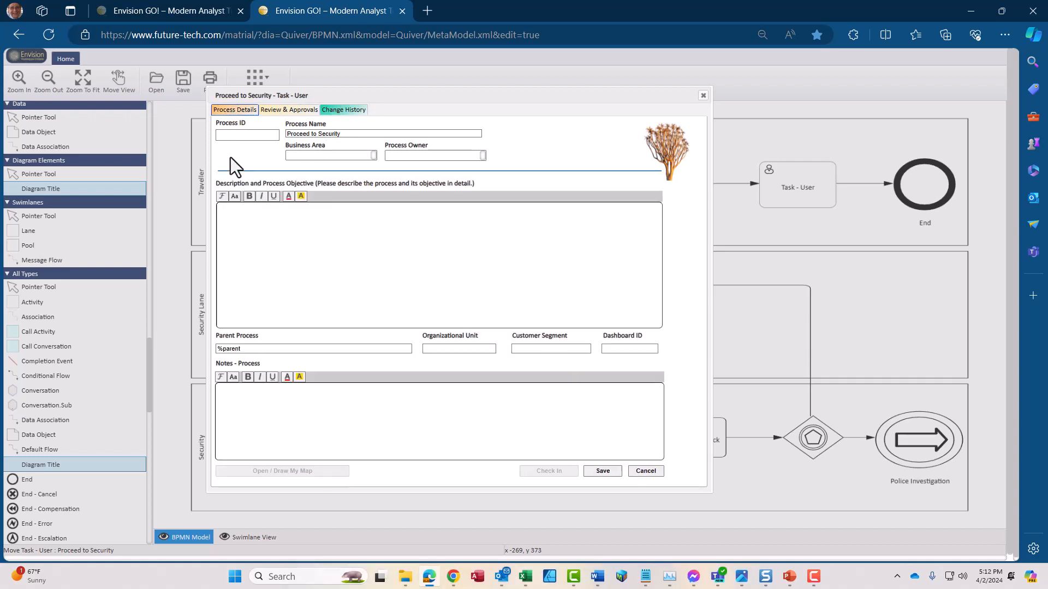
pyautogui.click(273, 393)
pyautogui.write('Lorem ipsum dolor sit amet, consectetur adipiscing elit, sed do eiusmod tempor incididunt ut labore et dolore magna aliqua. Pharetra magna ac placerat vestibulum lectus mauris ultrices. Facilisis magna etiam tempor orci eu. Aliquet sagittis id consectetur purus ut faucibus. Mauris a diam maecenas sed enim ut sem viverra.')
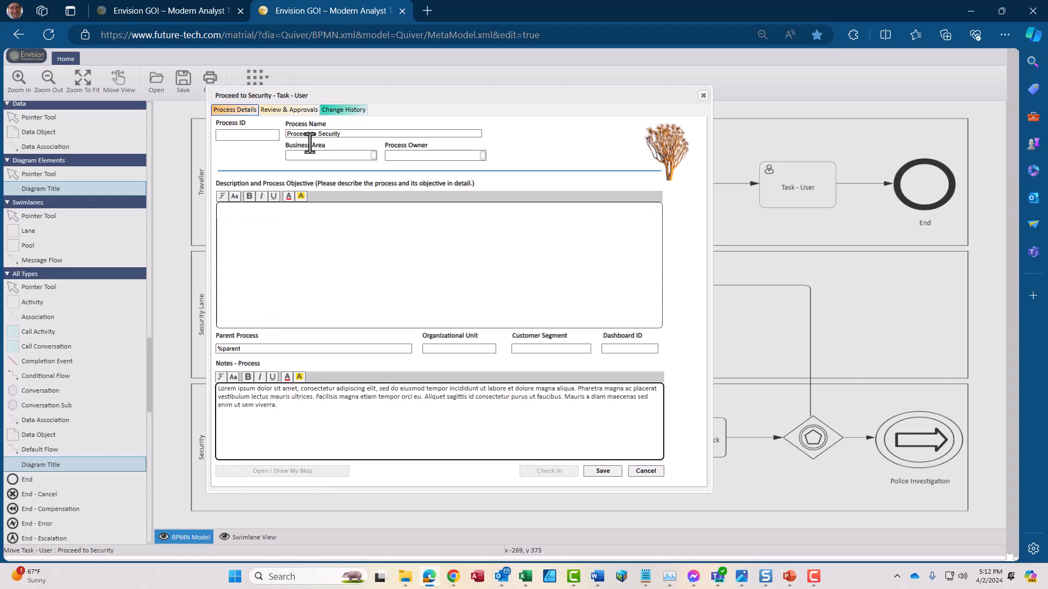
# Step: Enter the "Lorem ipsum dolor sit amet" text as the review notes of Proceed to Security and save its spec sheet
pyautogui.click(289, 111)
pyautogui.click(492, 307)
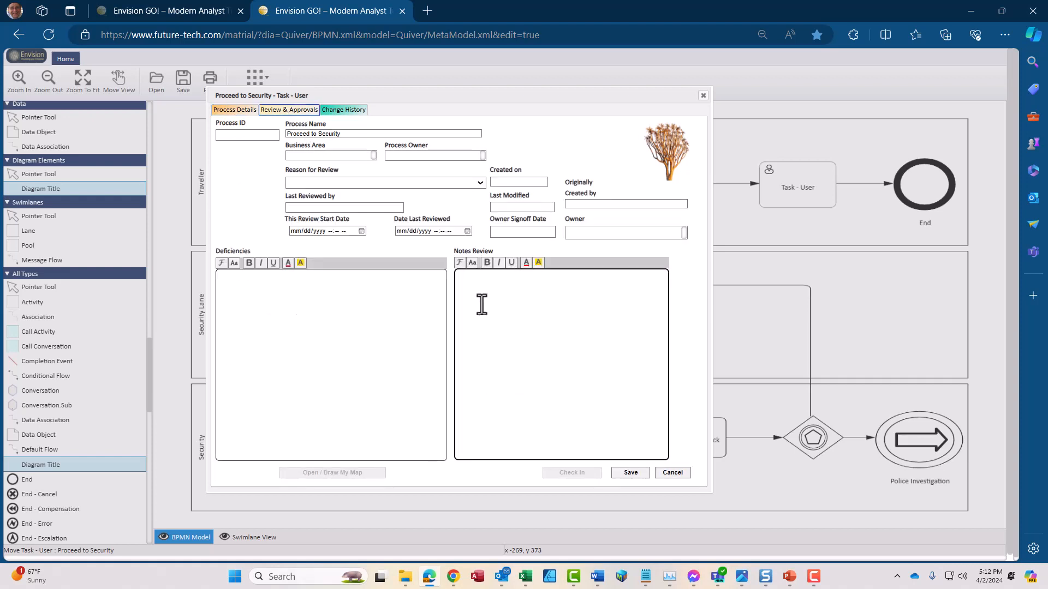
pyautogui.hotkey('ctrl', 'v')
pyautogui.click(631, 474)
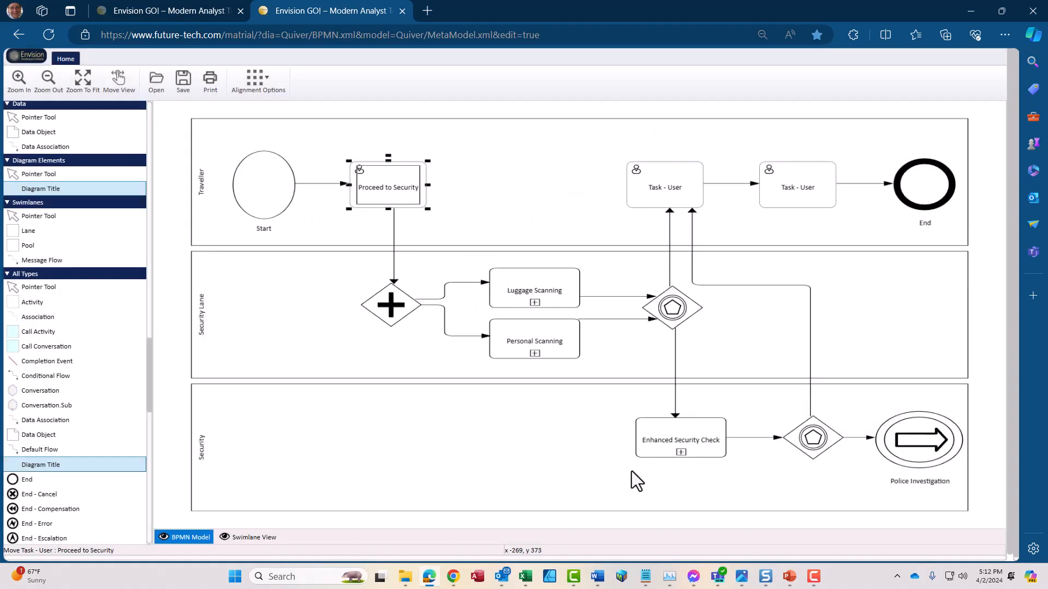
pyautogui.click(304, 295)
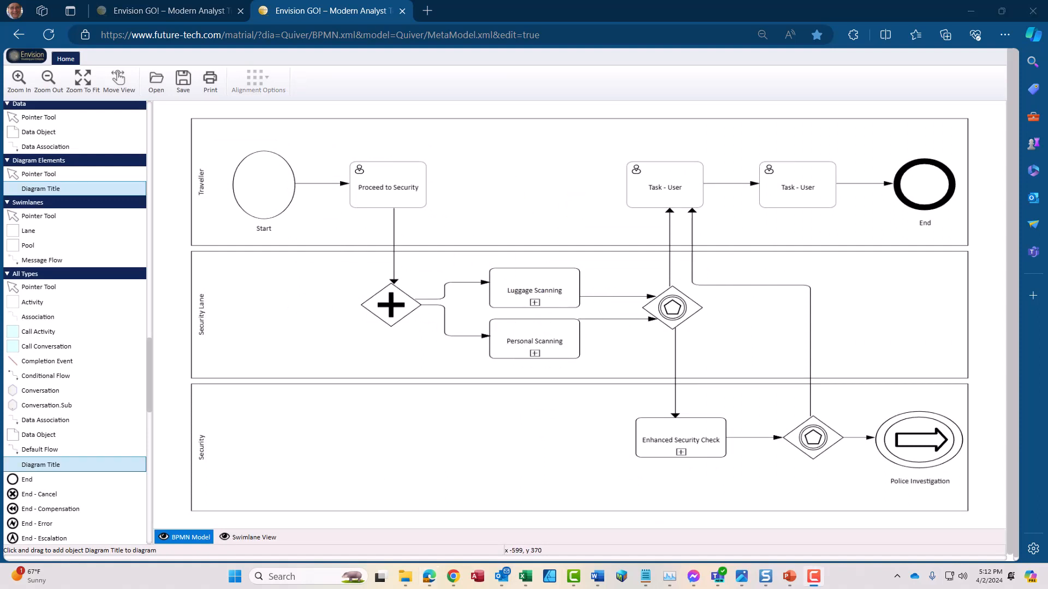
# Step: Add a Diagram Title above the Traveller lane and name it "Airport Security Process"
pyautogui.click(49, 88)
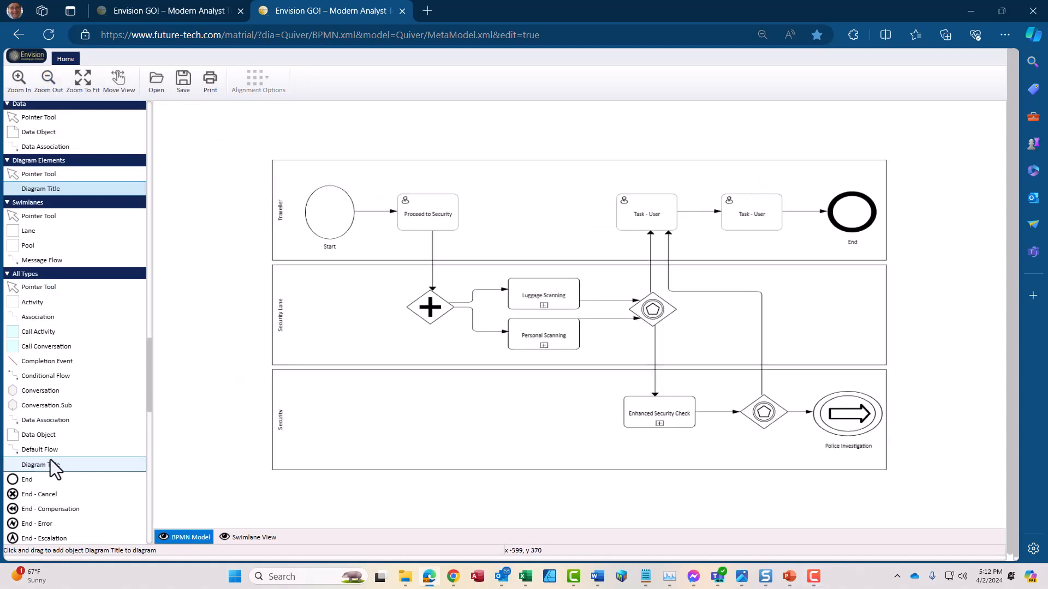
pyautogui.moveTo(51, 468); pyautogui.dragTo(423, 127)
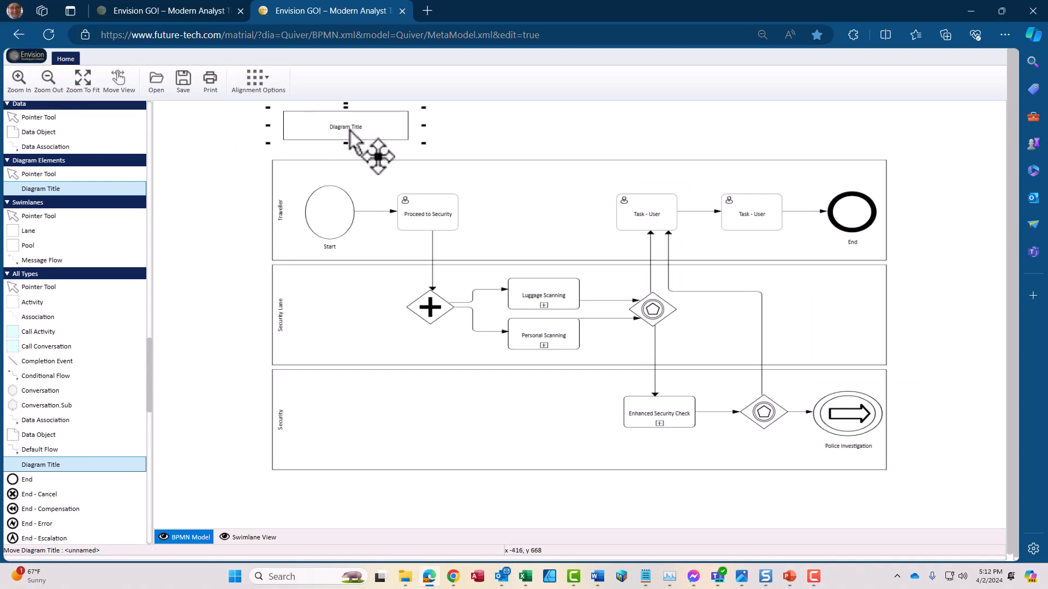
pyautogui.doubleClick(349, 130)
pyautogui.write('Airport Secu')
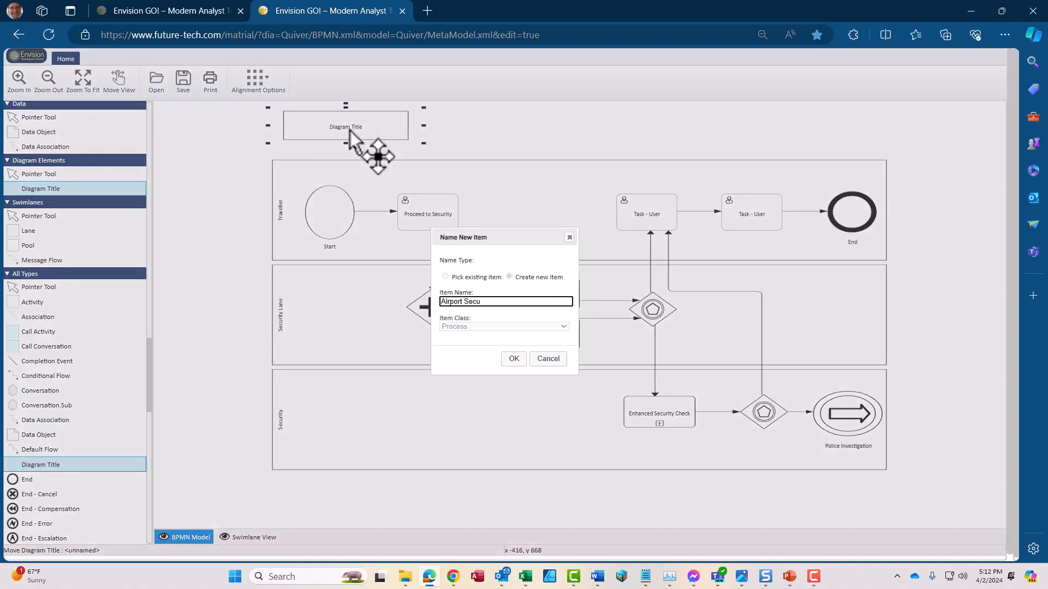
pyautogui.write('rity Process')
pyautogui.press('Return')
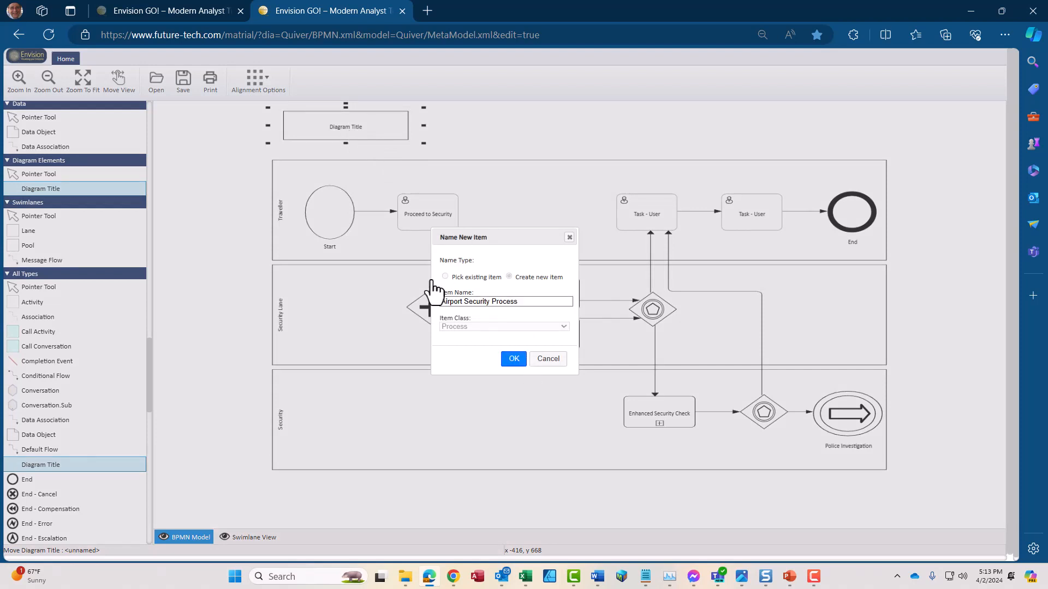
# Step: Save the diagram as 95 SecurityMap.v4.xdt in the 95 Go Drawing folder
pyautogui.click(86, 84)
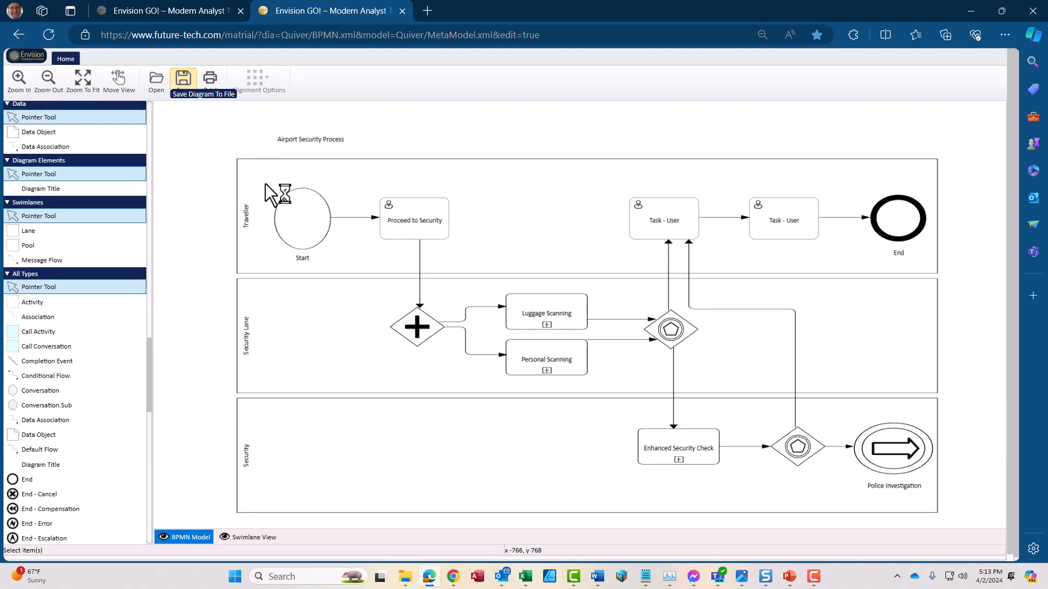
pyautogui.click(113, 273)
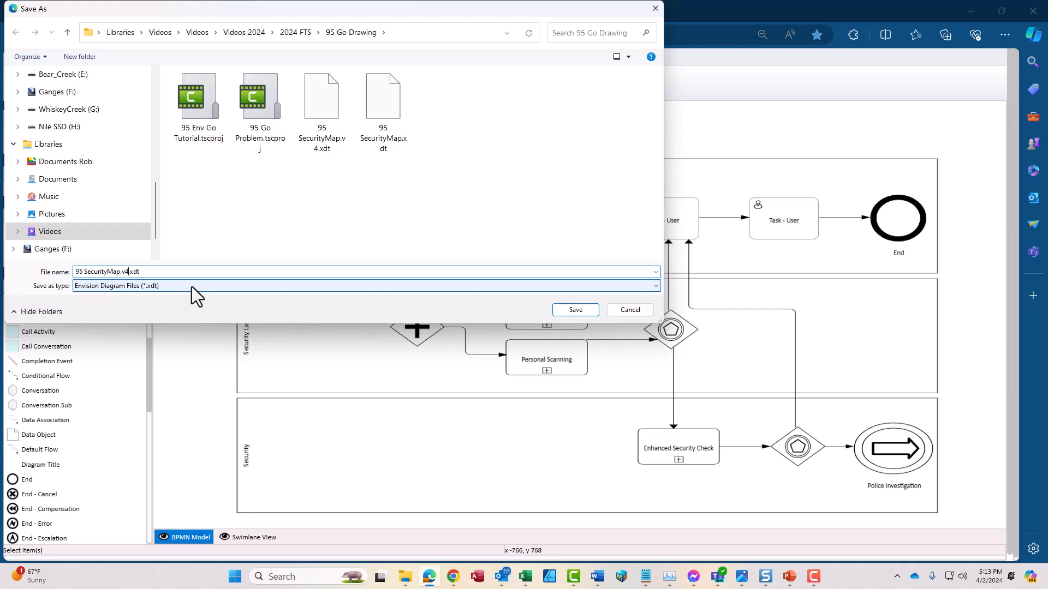
pyautogui.press('Return')
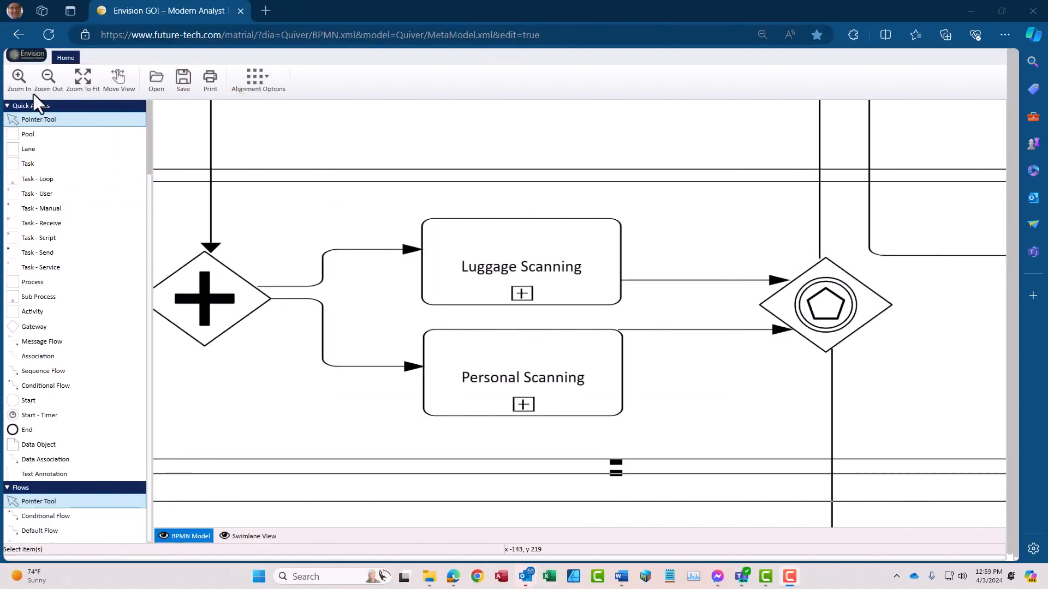
# Step: Toggle the visibility of the Swimlane View twice to examine the airport security process with and without its lanes
pyautogui.click(83, 78)
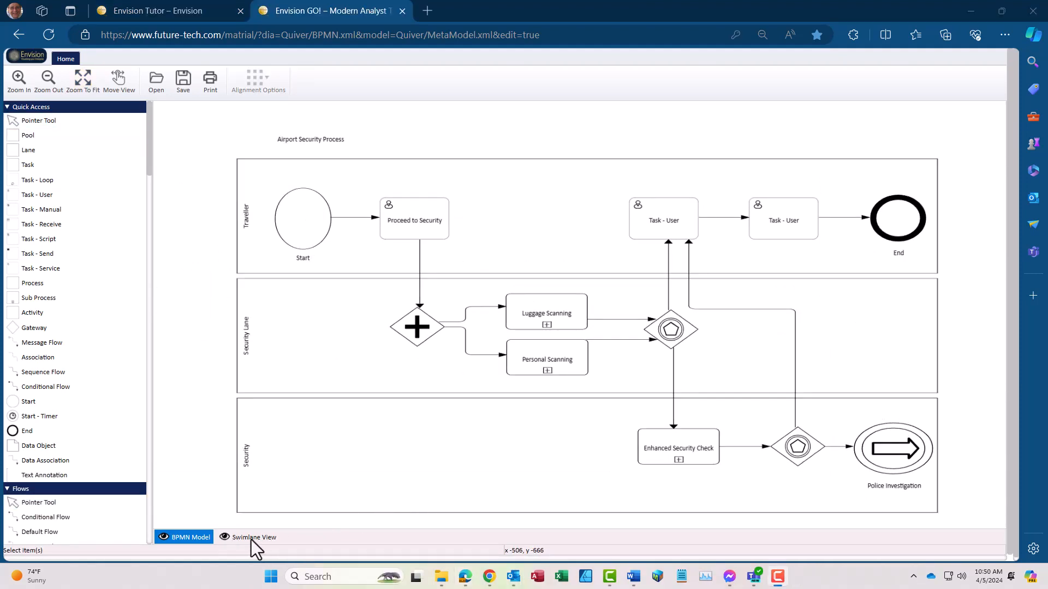
pyautogui.click(224, 536)
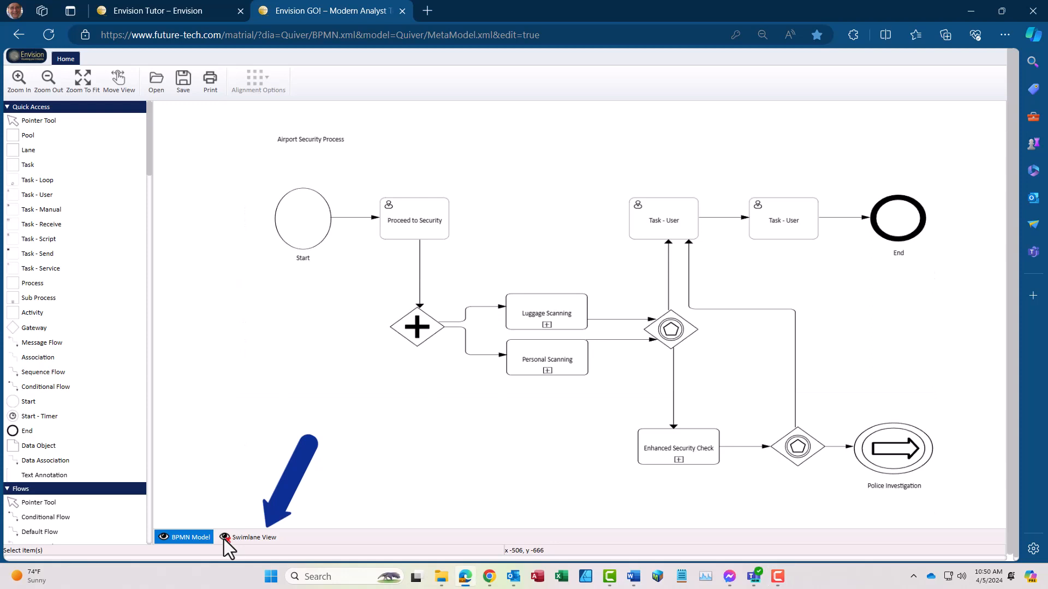
pyautogui.click(223, 538)
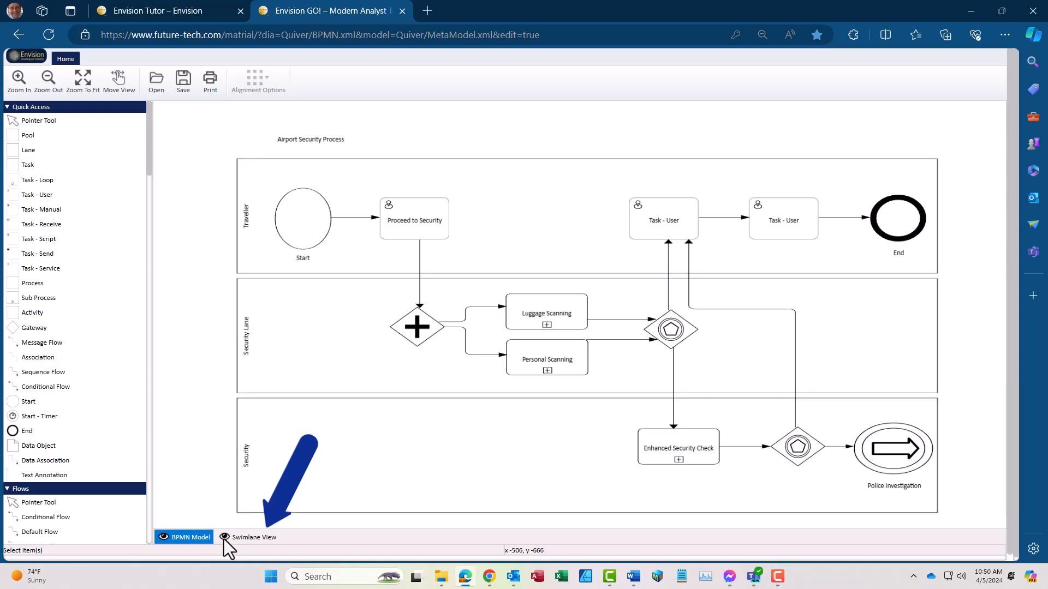
pyautogui.click(223, 537)
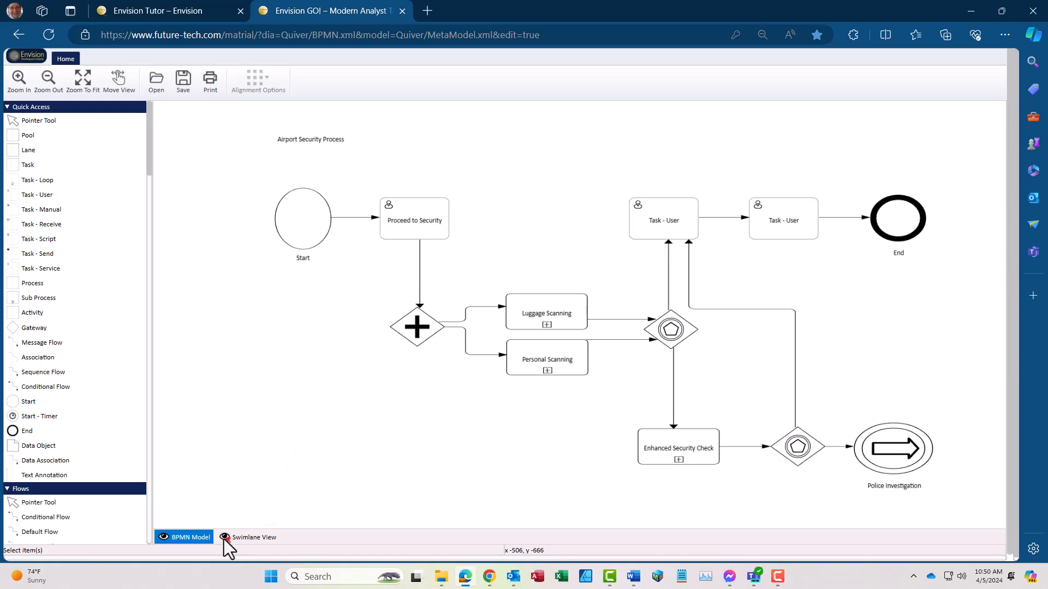
pyautogui.click(224, 538)
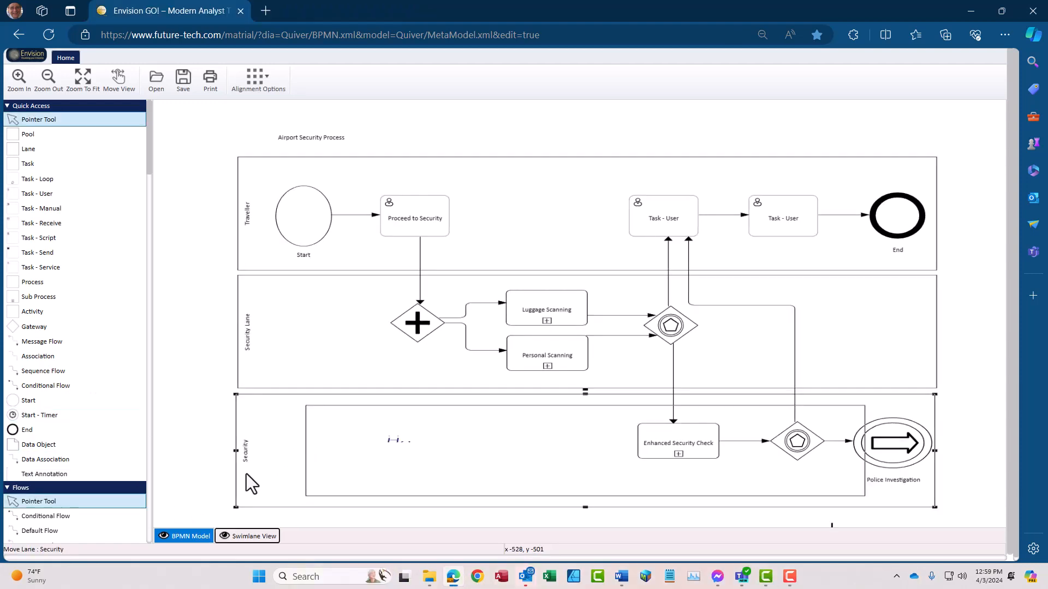
pyautogui.moveTo(247, 474)
pyautogui.mouseDown()
pyautogui.moveTo(250, 483)
pyautogui.moveTo(300, 470)
pyautogui.moveTo(233, 506)
pyautogui.moveTo(248, 475)
pyautogui.mouseUp()
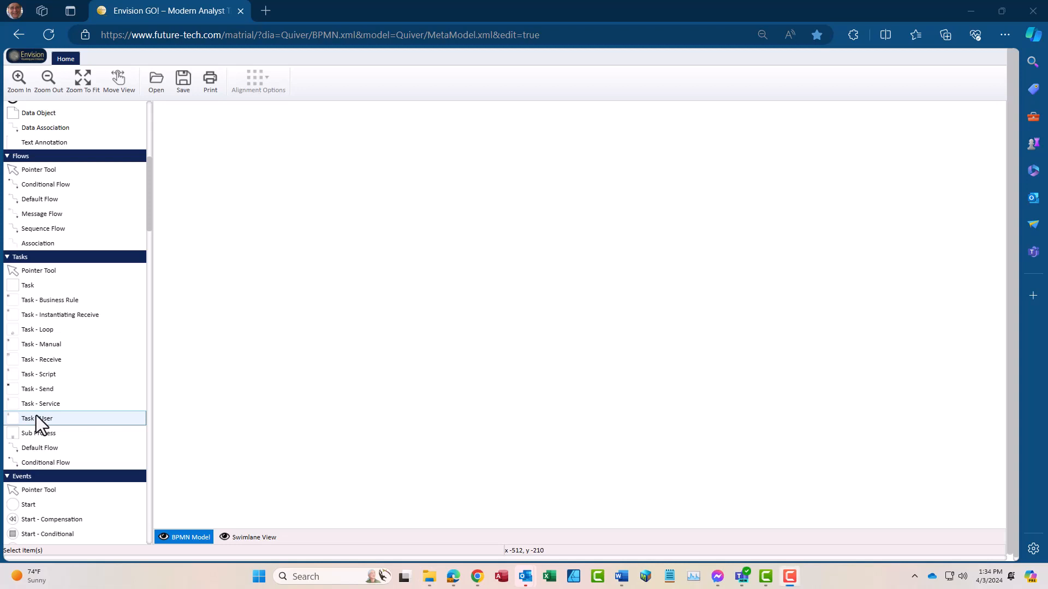
# Step: Place two default-size Task - User shapes side by side on the empty diagram and draw two larger, differently proportioned ones beside them
pyautogui.moveTo(36, 416); pyautogui.dragTo(333, 275)
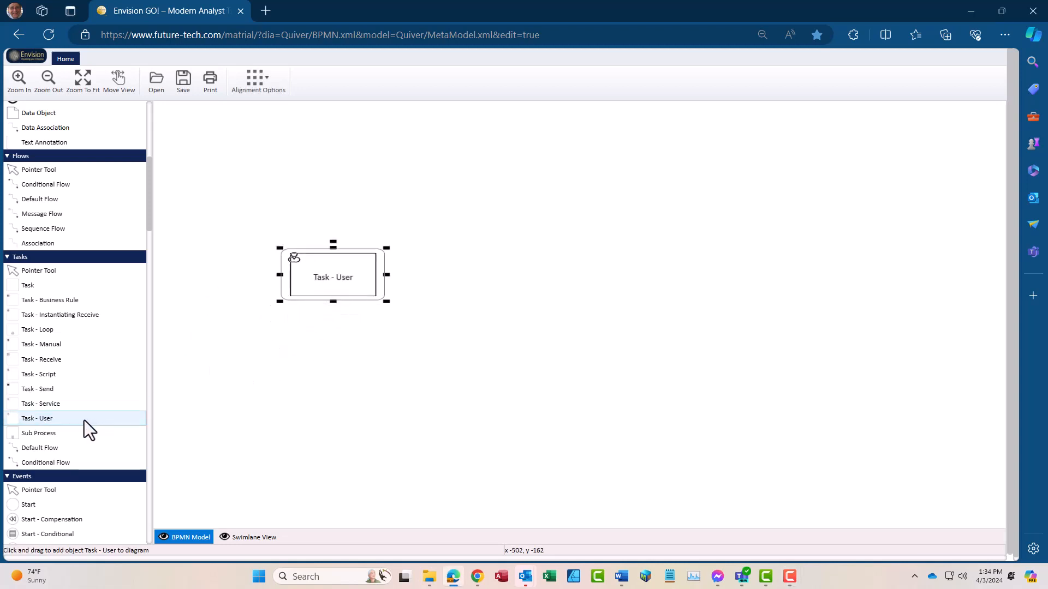
pyautogui.moveTo(77, 419); pyautogui.dragTo(487, 277)
pyautogui.moveTo(615, 234); pyautogui.dragTo(826, 361)
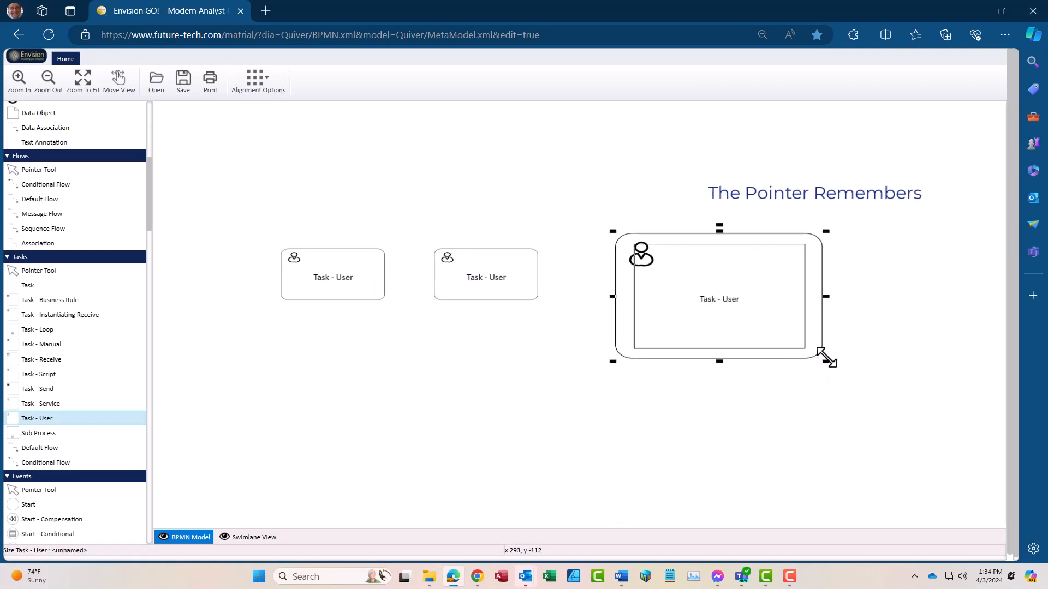
pyautogui.moveTo(876, 230); pyautogui.dragTo(992, 375)
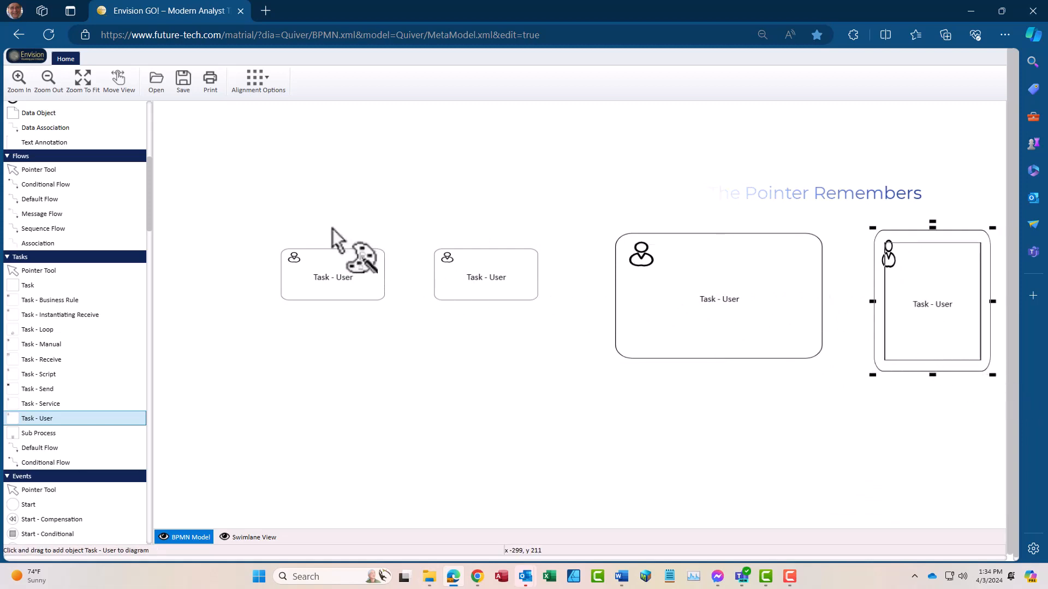
# Step: Select all four user tasks and make them the same size
pyautogui.click(55, 273)
pyautogui.moveTo(251, 175); pyautogui.dragTo(1001, 427)
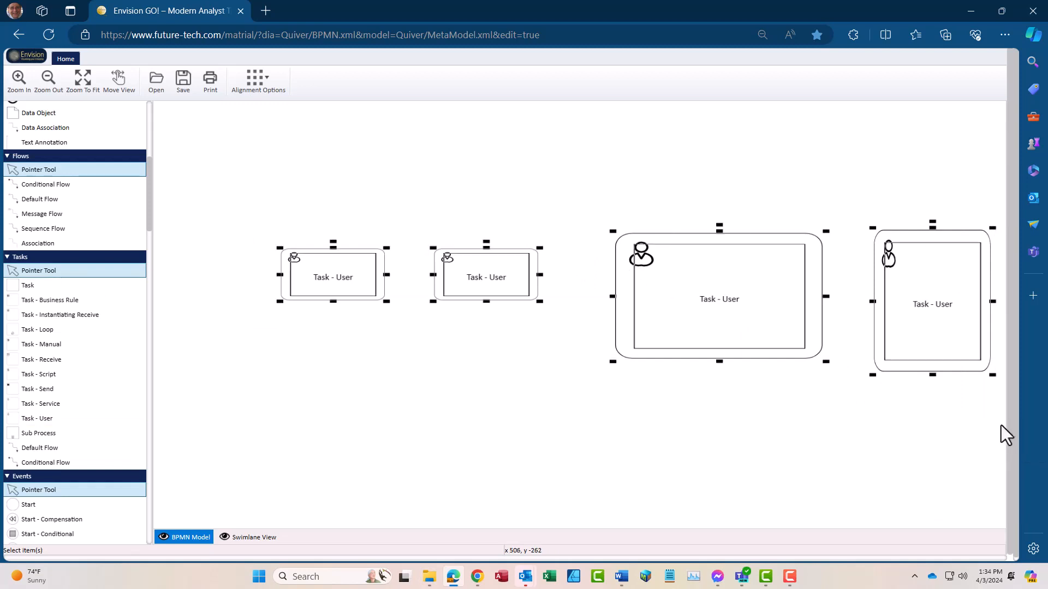
pyautogui.click(252, 87)
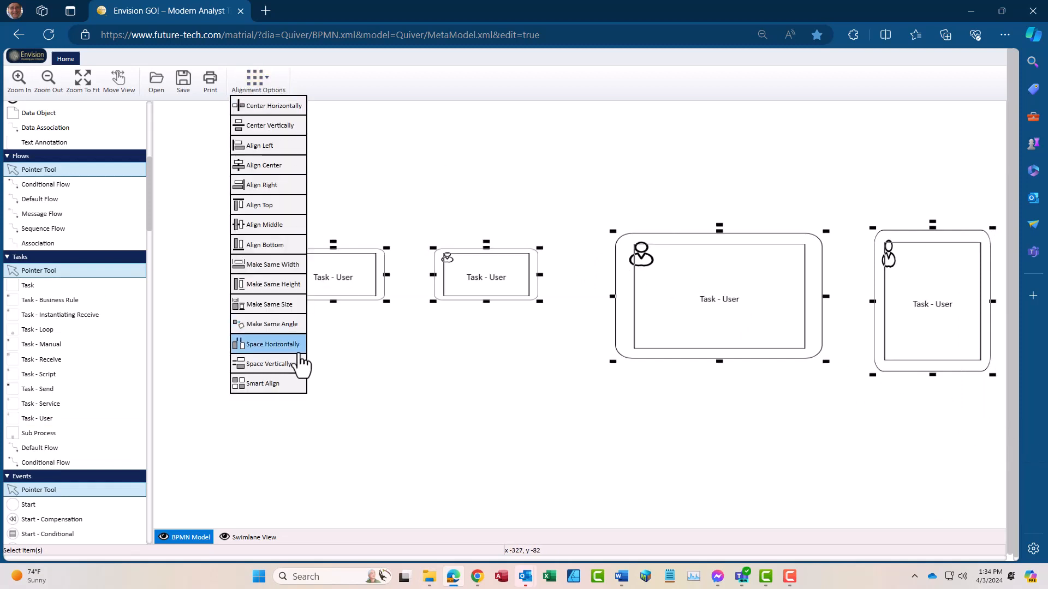
pyautogui.click(259, 305)
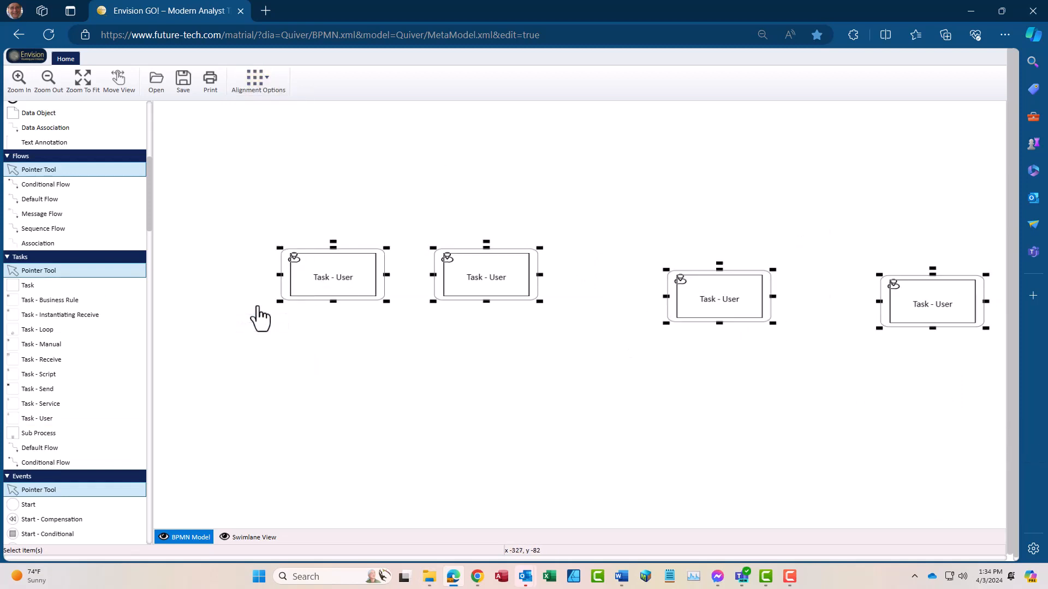
# Step: Align the tops of the four selected user tasks and space them evenly in the horizontal direction
pyautogui.click(253, 88)
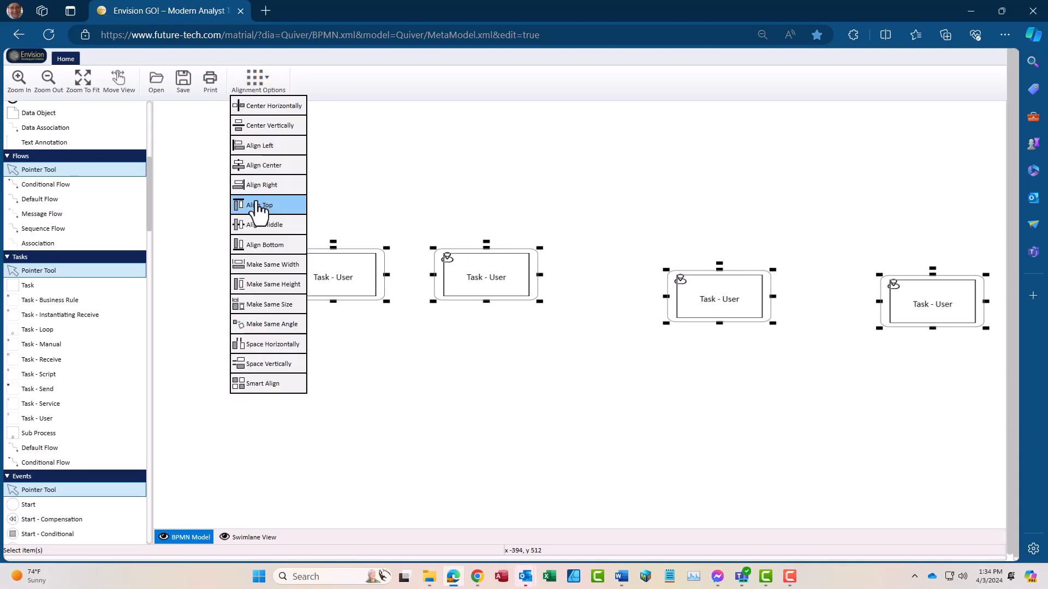
pyautogui.click(268, 207)
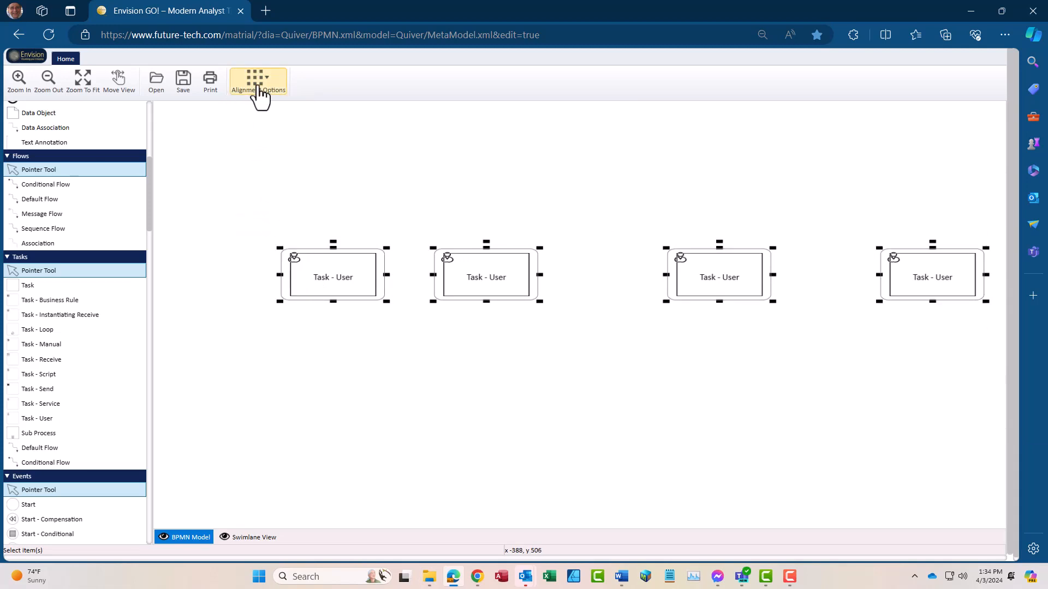
pyautogui.click(257, 87)
pyautogui.click(290, 346)
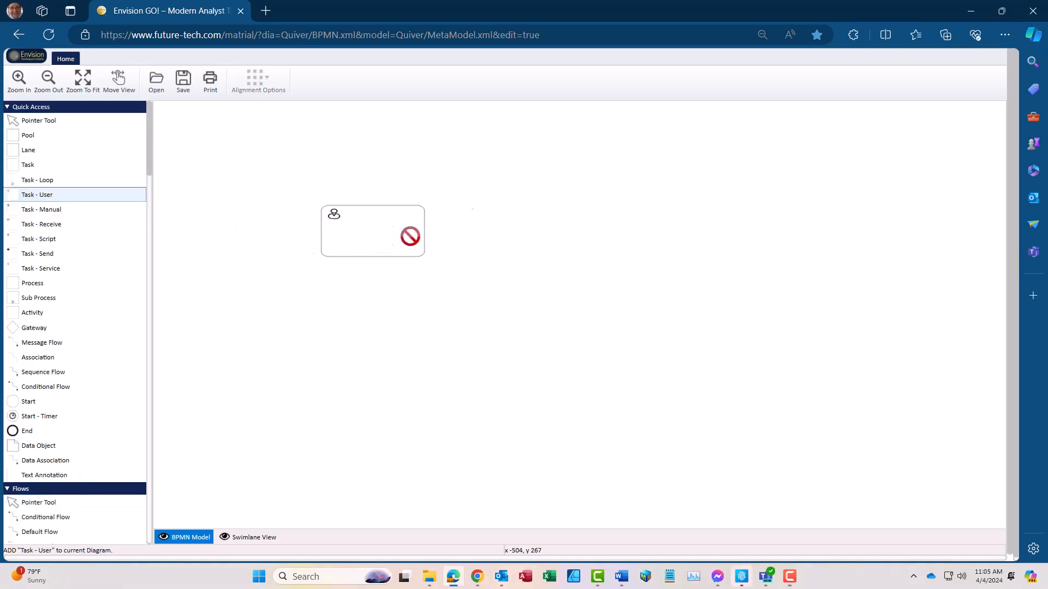
# Step: Place a Task - User on an empty diagram, a second one aligned directly below it, and a third to the right of the first
pyautogui.moveTo(410, 236); pyautogui.dragTo(522, 238)
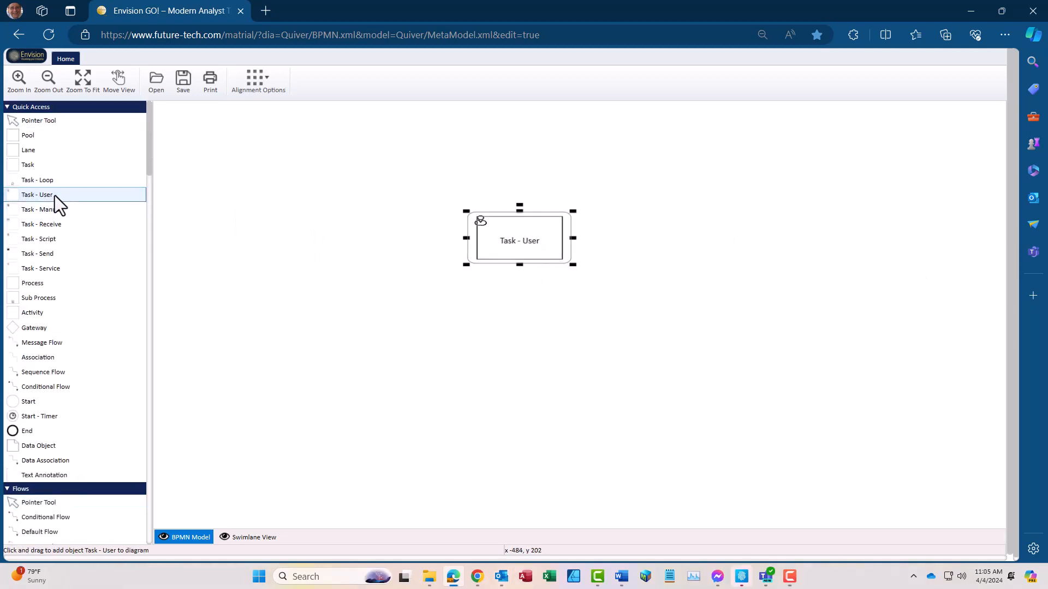
pyautogui.moveTo(55, 197); pyautogui.dragTo(518, 324)
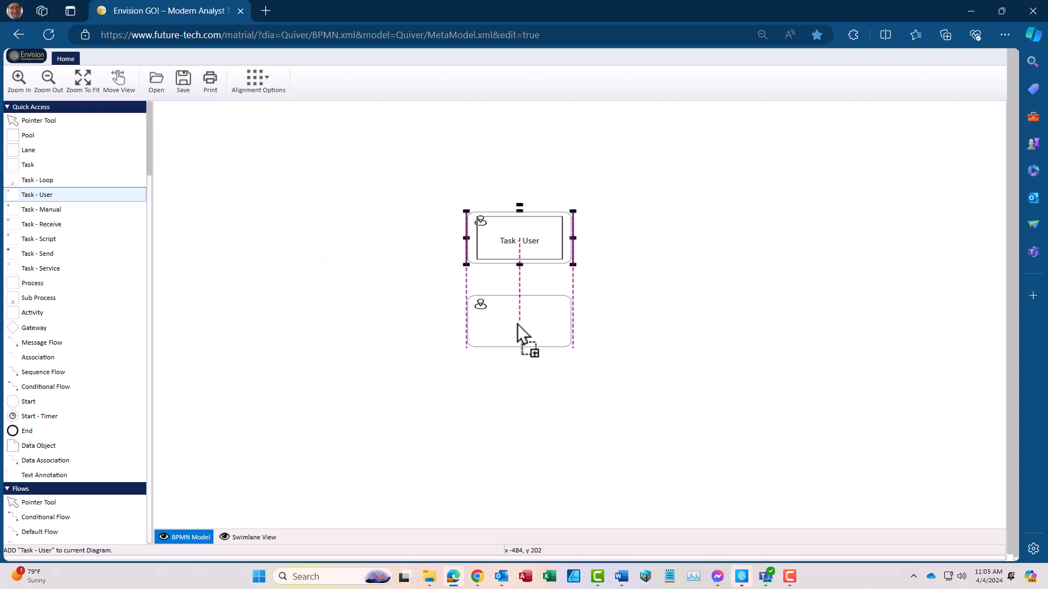
pyautogui.moveTo(518, 324); pyautogui.dragTo(518, 324)
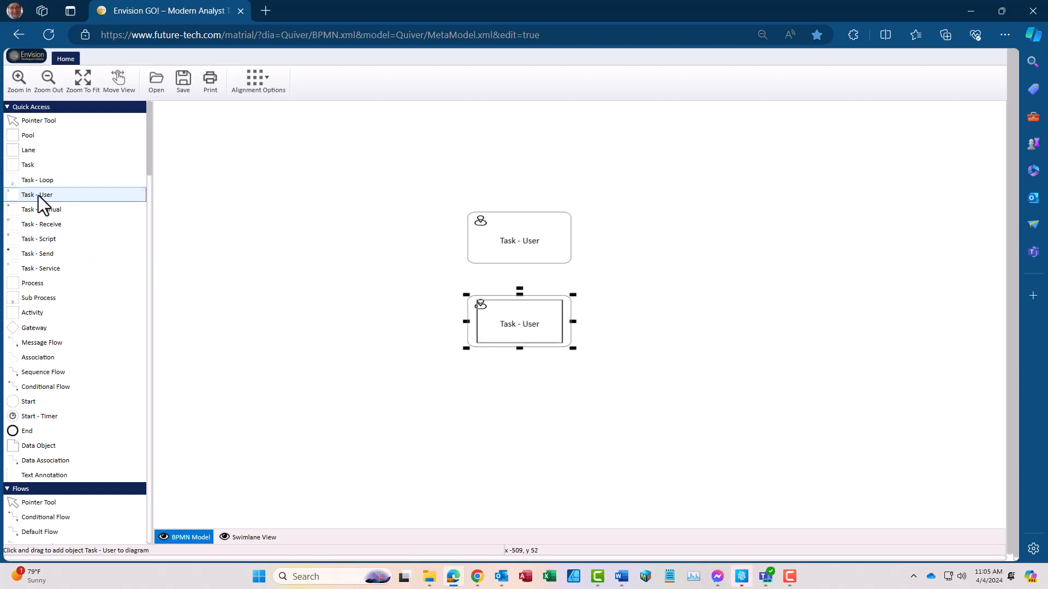
pyautogui.moveTo(42, 198); pyautogui.dragTo(544, 240)
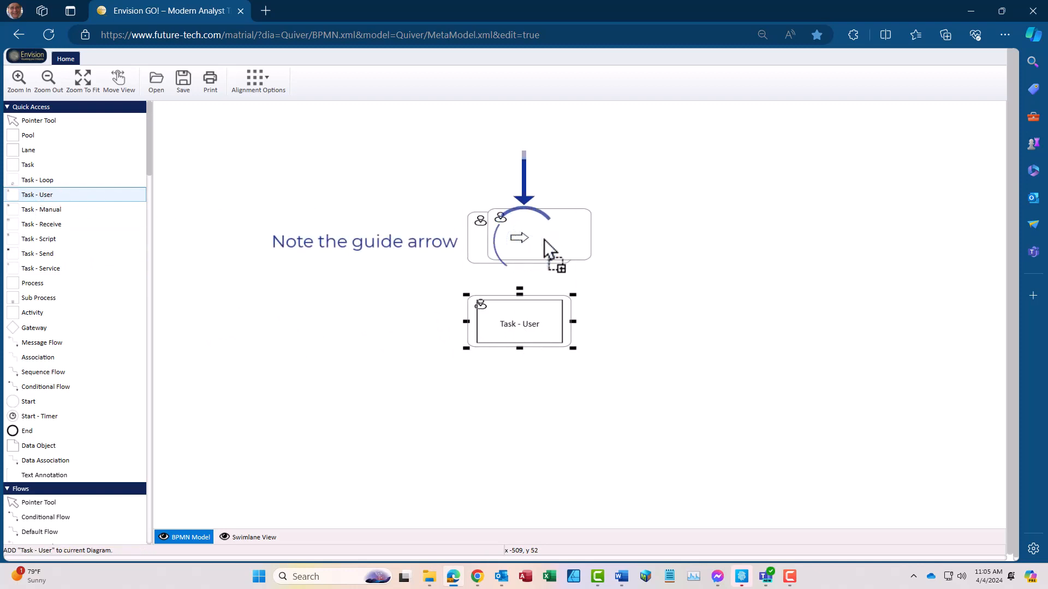
pyautogui.moveTo(544, 240); pyautogui.dragTo(669, 240)
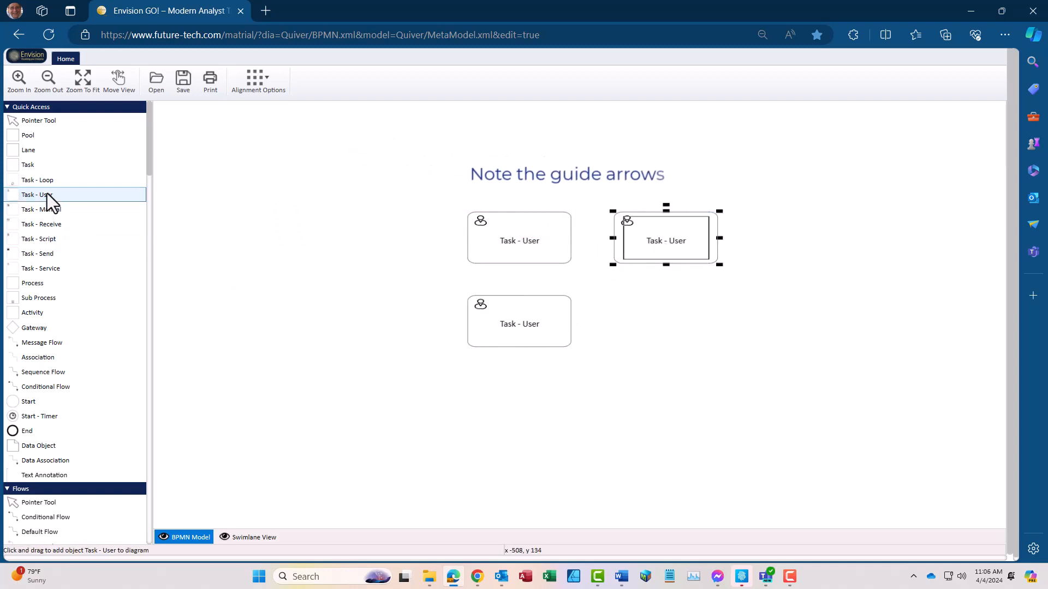
# Step: Add a third Task - User to the first column and two more to the second, placing them by the existing tasks' guide arrows
pyautogui.moveTo(82, 198); pyautogui.dragTo(519, 342)
pyautogui.moveTo(43, 196); pyautogui.dragTo(667, 256)
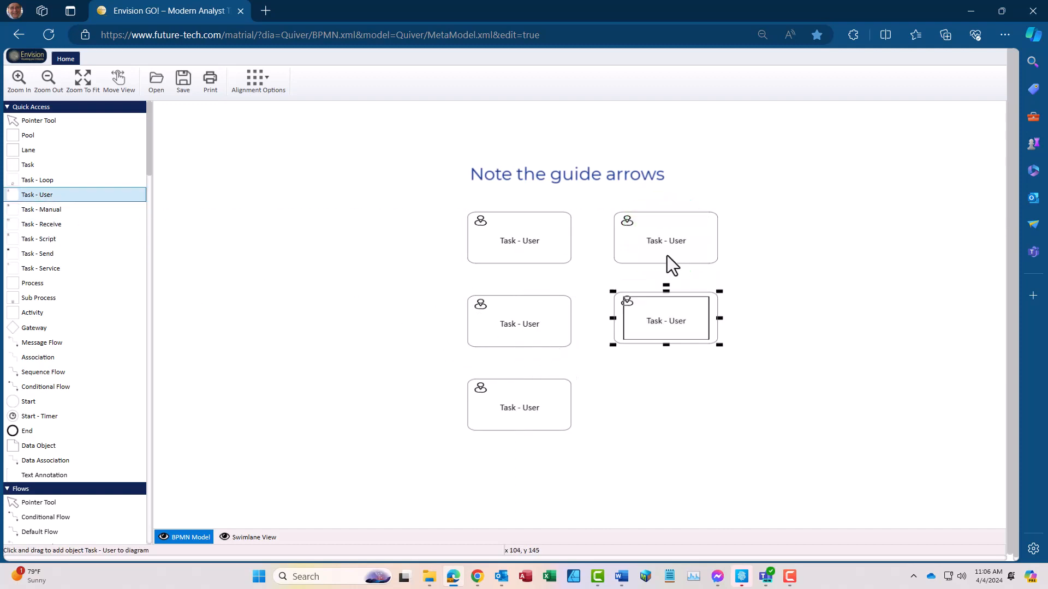
pyautogui.moveTo(60, 199); pyautogui.dragTo(680, 335)
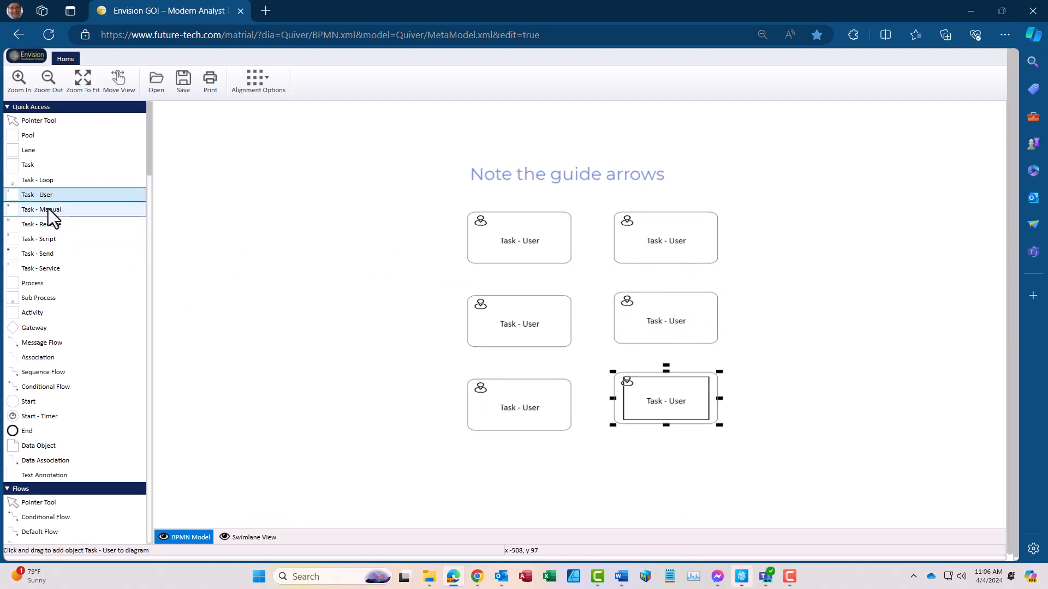